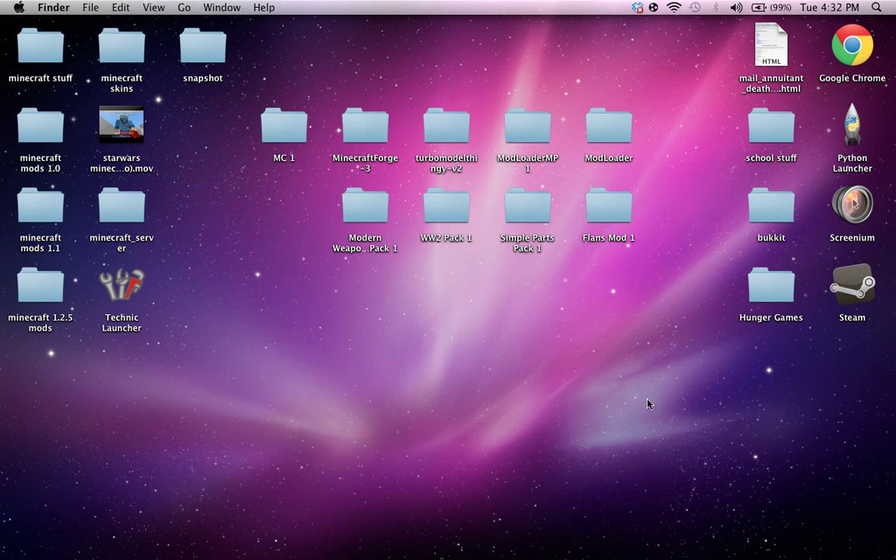
Switch to Safari and open the Installation section of the Flan's Mod topic on Minecraft Forum
{"action": "left_click_drag", "start_coordinate": [580, 270], "coordinate": [687, 255]}
{"action": "mouse_move", "coordinate": [117, 553]}
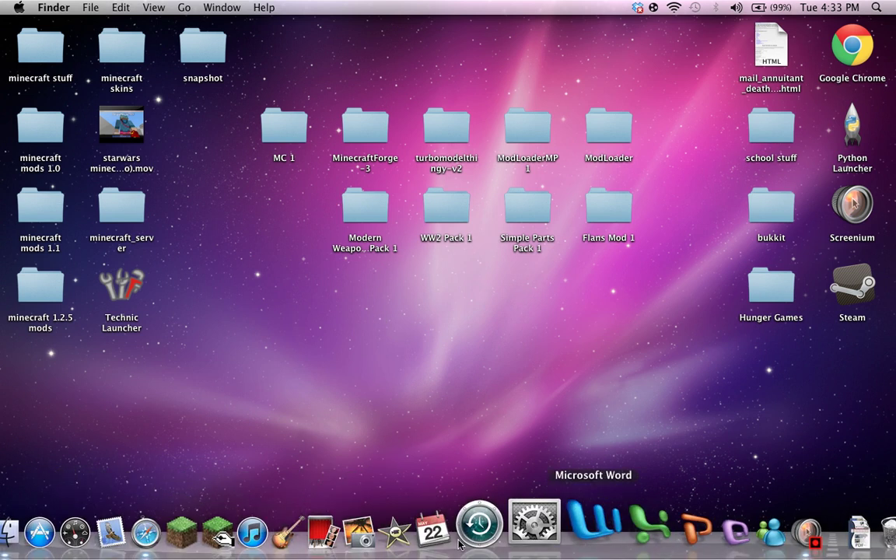
{"action": "left_click", "coordinate": [181, 546]}
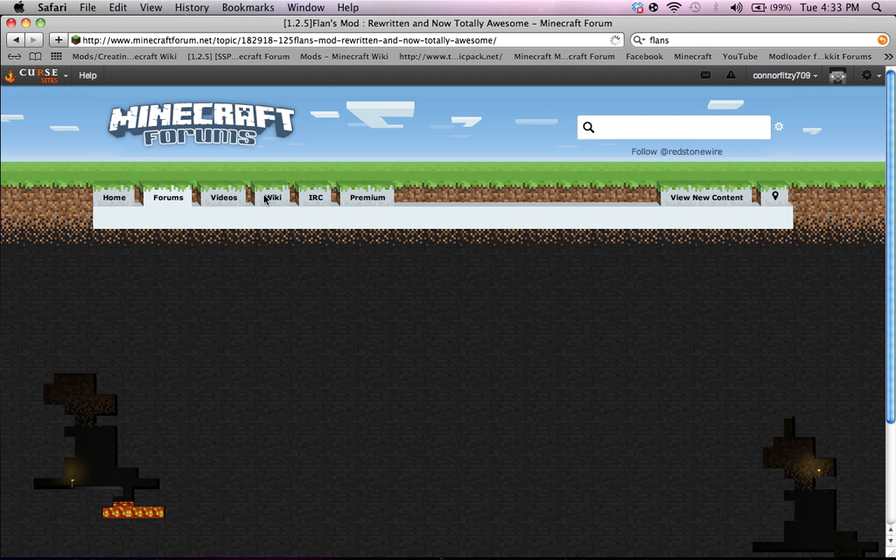
{"action": "scroll", "coordinate": [308, 222], "scroll_direction": "down", "scroll_amount": 1}
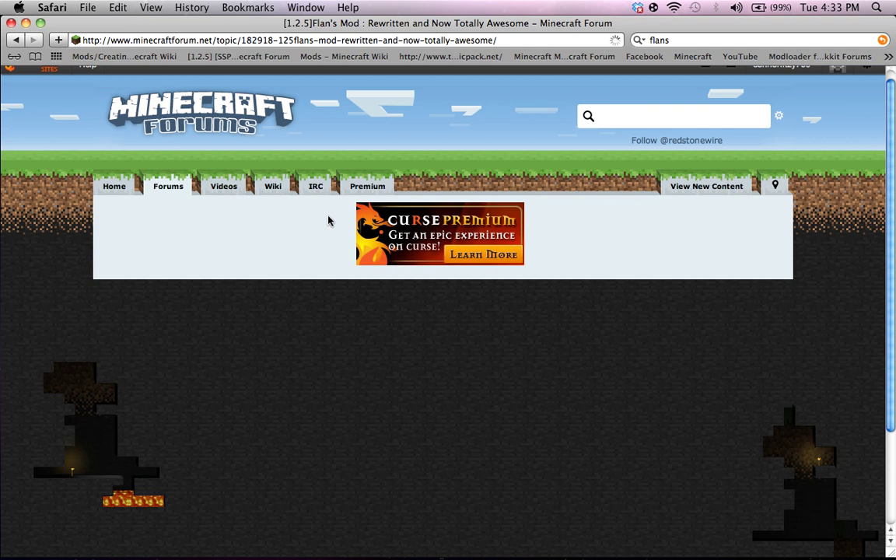
{"action": "scroll", "coordinate": [552, 228], "scroll_direction": "down", "scroll_amount": 10}
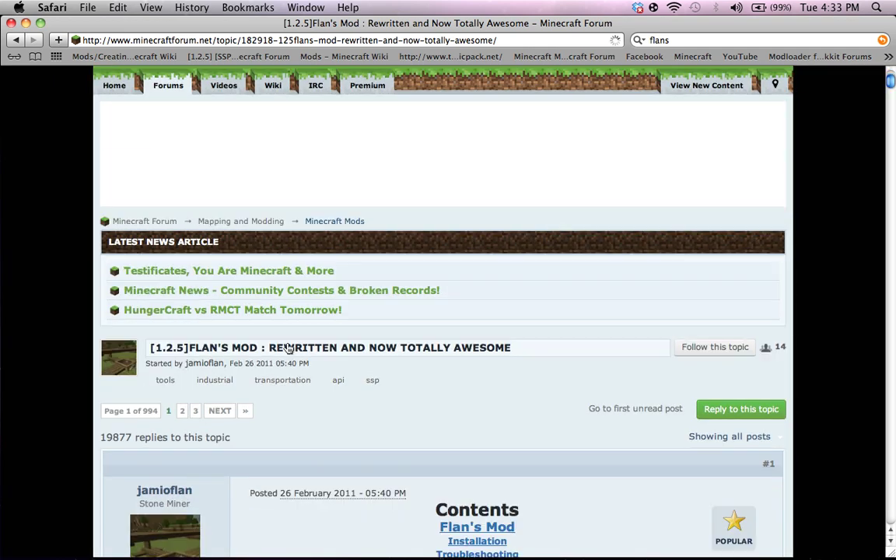
{"action": "scroll", "coordinate": [466, 479], "scroll_direction": "down", "scroll_amount": 4}
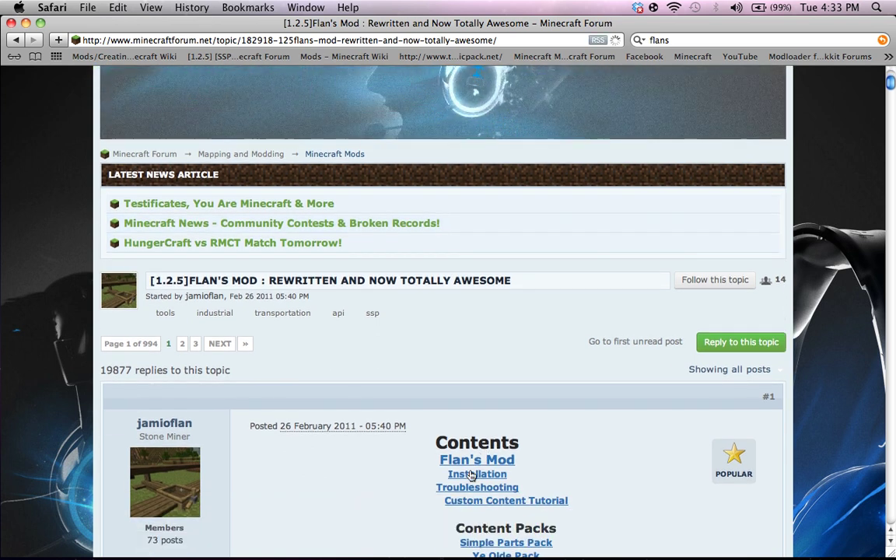
{"action": "left_click", "coordinate": [470, 475]}
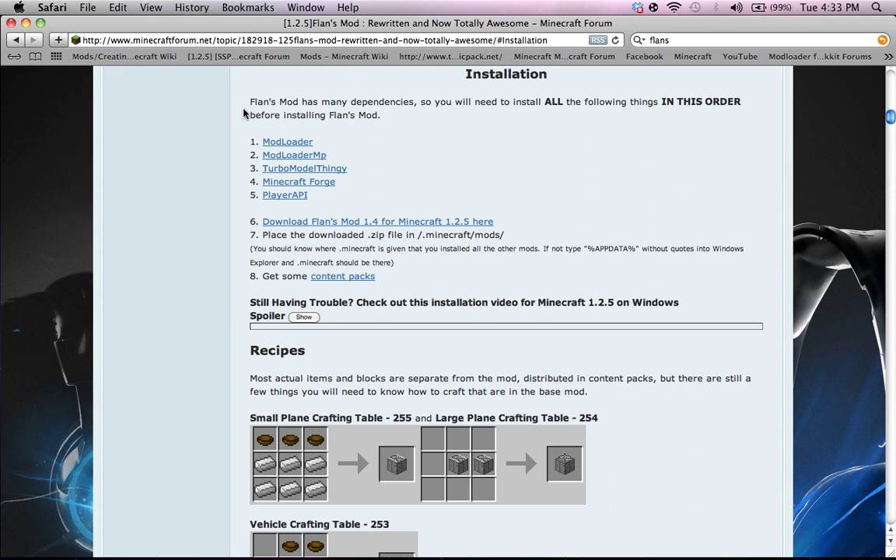
Examine the ordered list of mods required before installing Flan's Mod, and minimise the browser window
{"action": "left_click_drag", "start_coordinate": [224, 114], "coordinate": [526, 239]}
{"action": "left_click", "coordinate": [444, 225]}
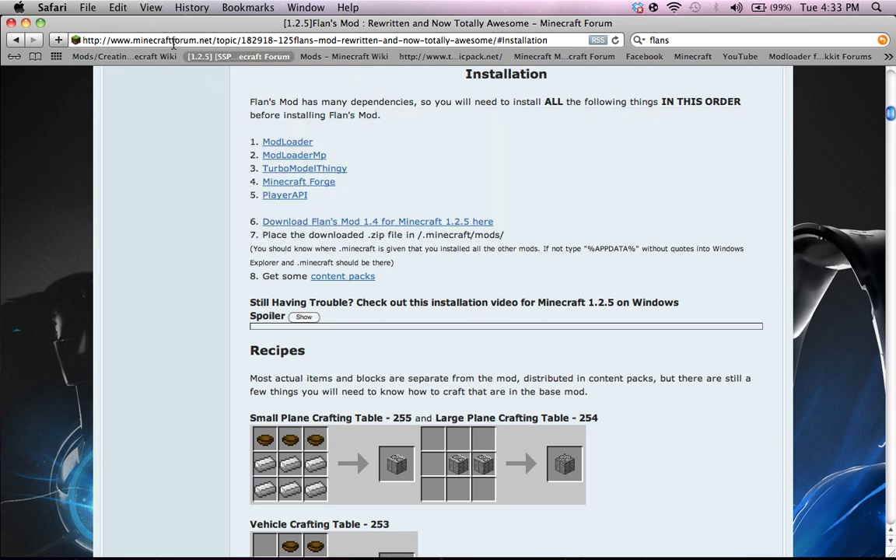
{"action": "left_click", "coordinate": [26, 22]}
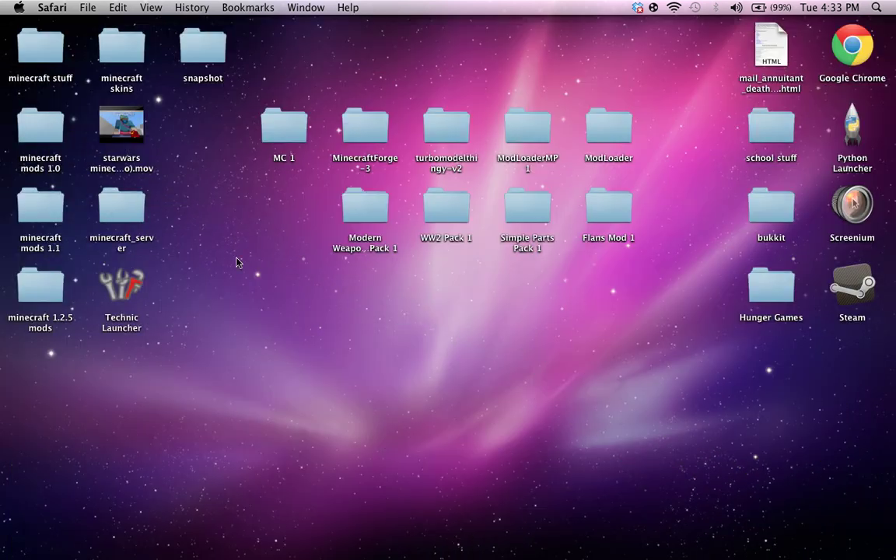
{"action": "left_click", "coordinate": [341, 308]}
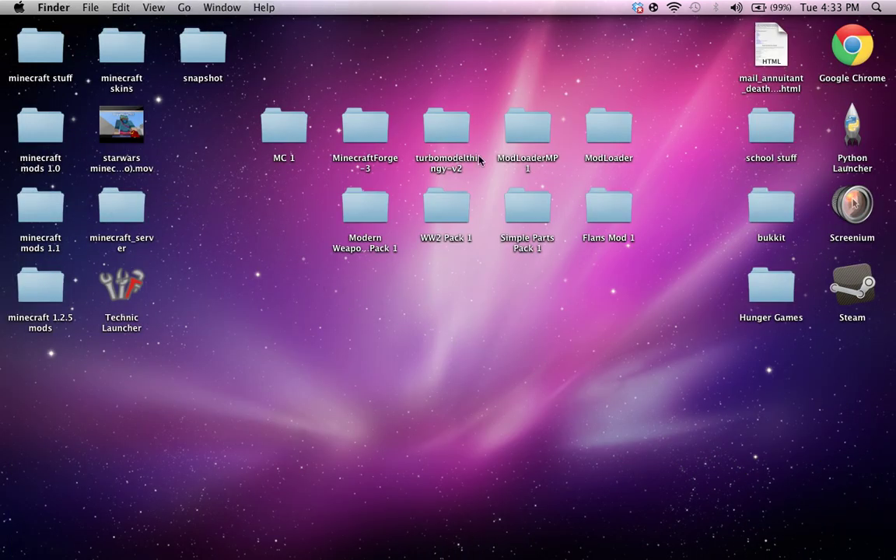
Open the Application Support folder inside the home folder's Library in Finder
{"action": "mouse_move", "coordinate": [54, 553]}
{"action": "left_click", "coordinate": [54, 520]}
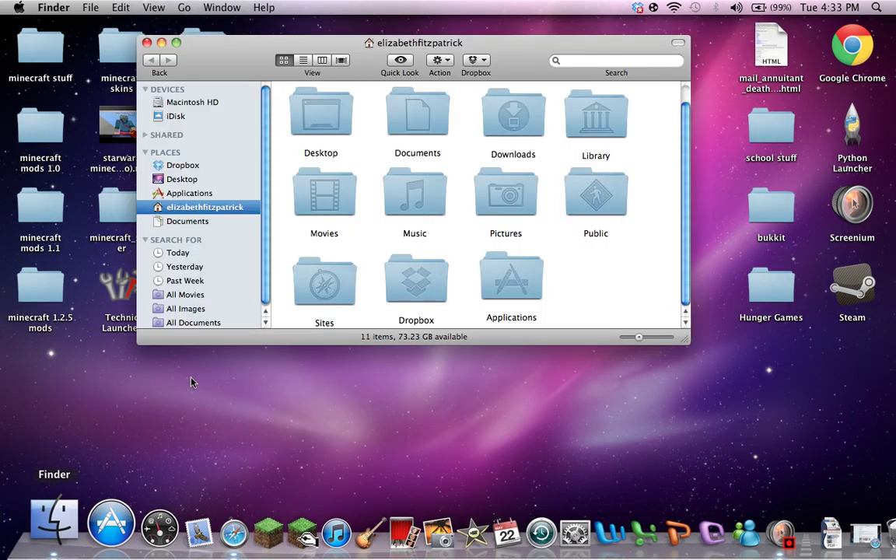
{"action": "double_click", "coordinate": [596, 116]}
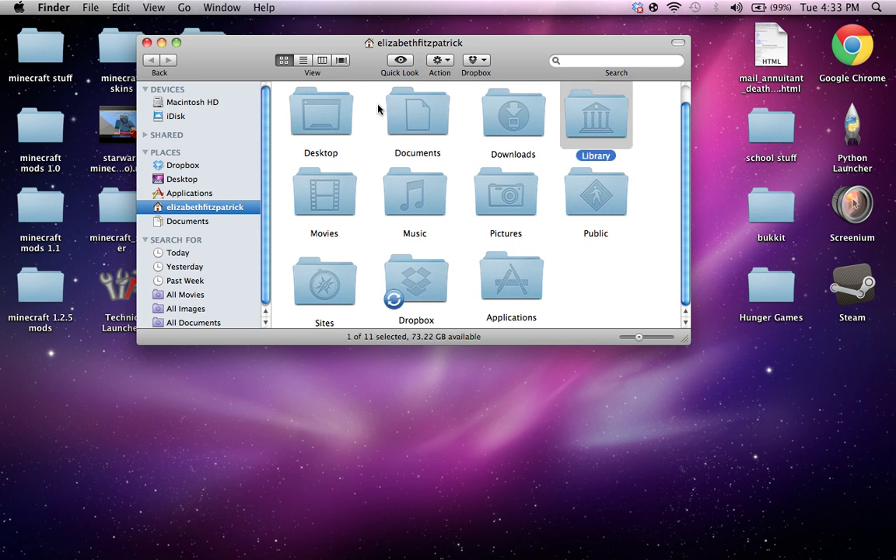
{"action": "double_click", "coordinate": [412, 113]}
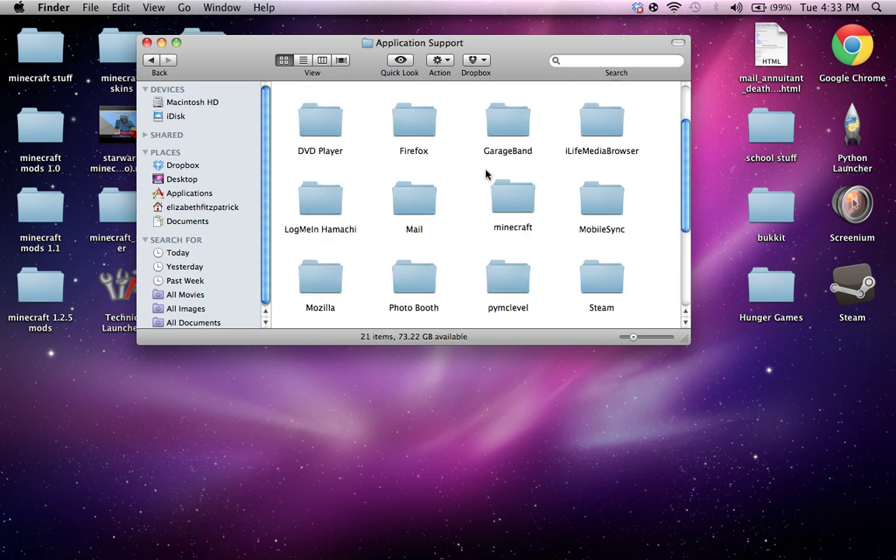
Move the minecraft folder out of Application Support onto the desktop
{"action": "double_click", "coordinate": [514, 201]}
{"action": "double_click", "coordinate": [510, 201]}
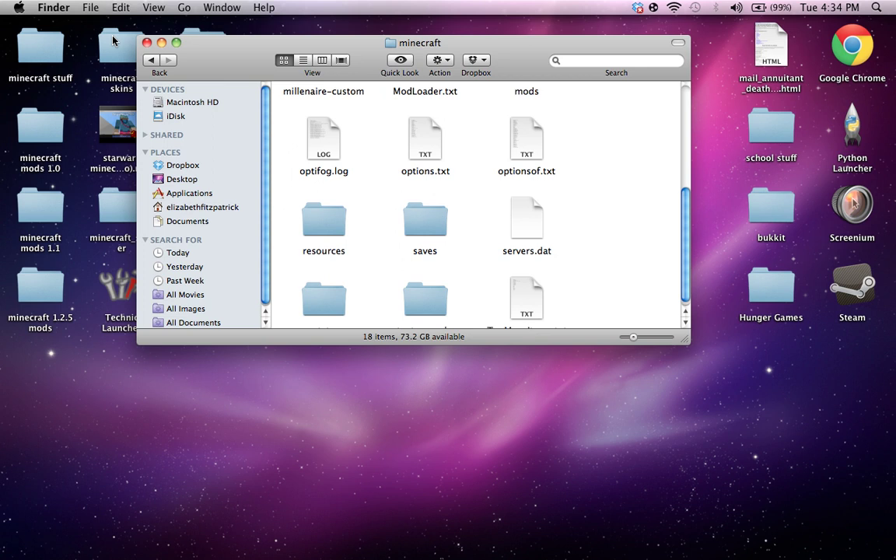
{"action": "left_click", "coordinate": [150, 60]}
{"action": "left_click_drag", "start_coordinate": [512, 201], "coordinate": [844, 363]}
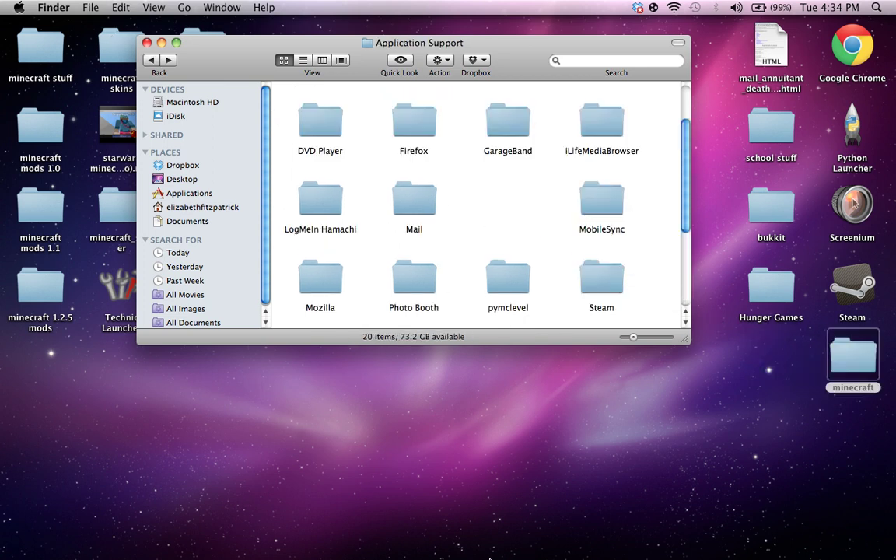
Launch Minecraft and reposition the Application Support window so the mod folders on the desktop are uncovered
{"action": "mouse_move", "coordinate": [295, 553]}
{"action": "left_click", "coordinate": [226, 544]}
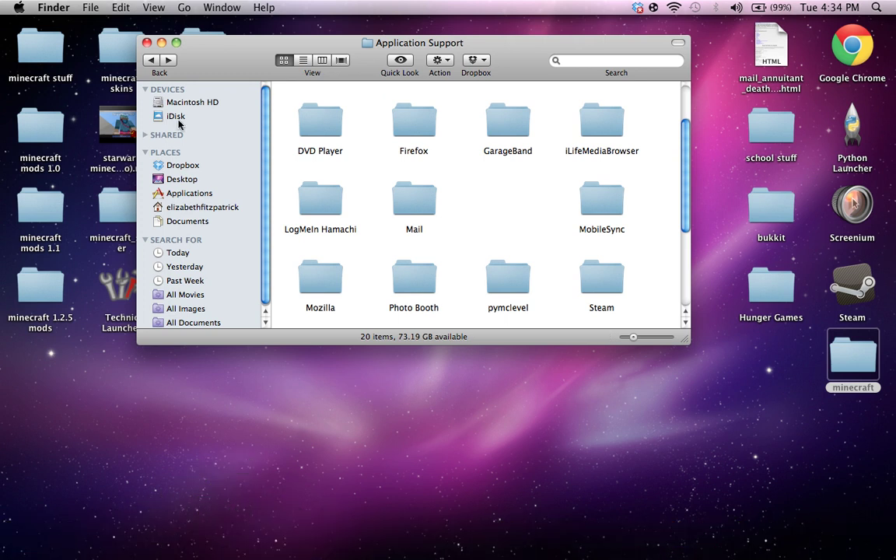
{"action": "left_click_drag", "start_coordinate": [194, 52], "coordinate": [65, 259]}
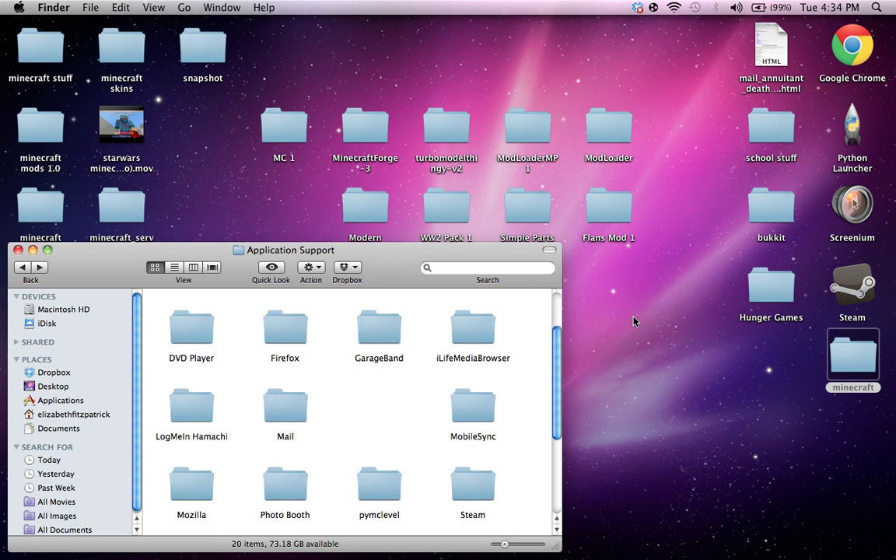
{"action": "key", "text": "super+v"}
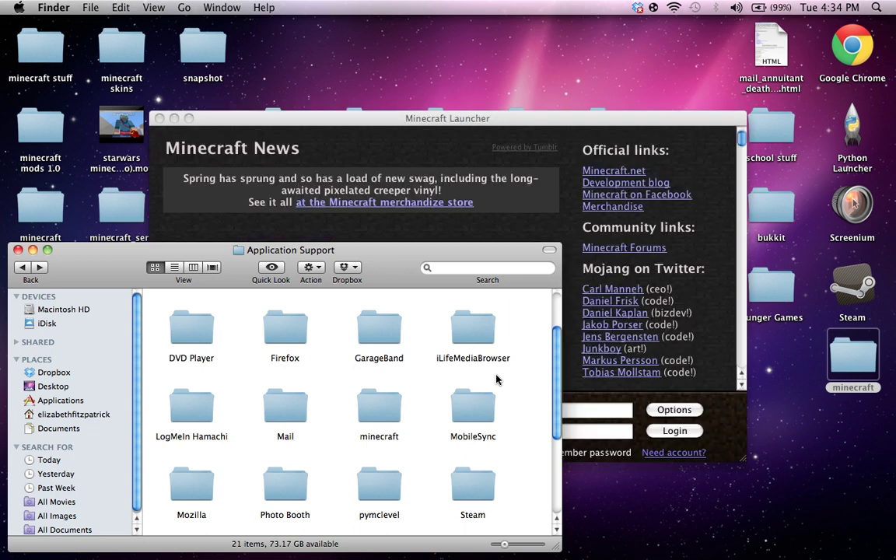
Log in to the Minecraft launcher with the account password, and close the game once it has loaded
{"action": "left_click", "coordinate": [592, 415]}
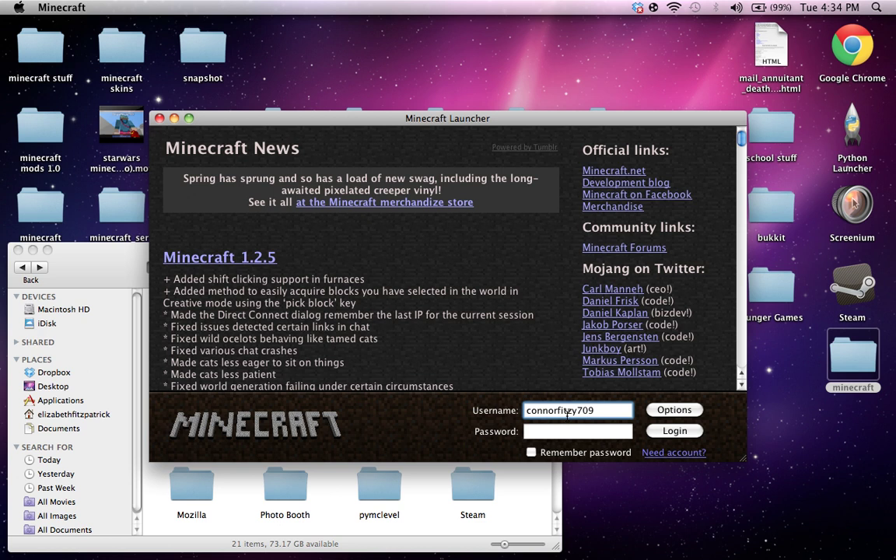
{"action": "key", "text": "Tab"}
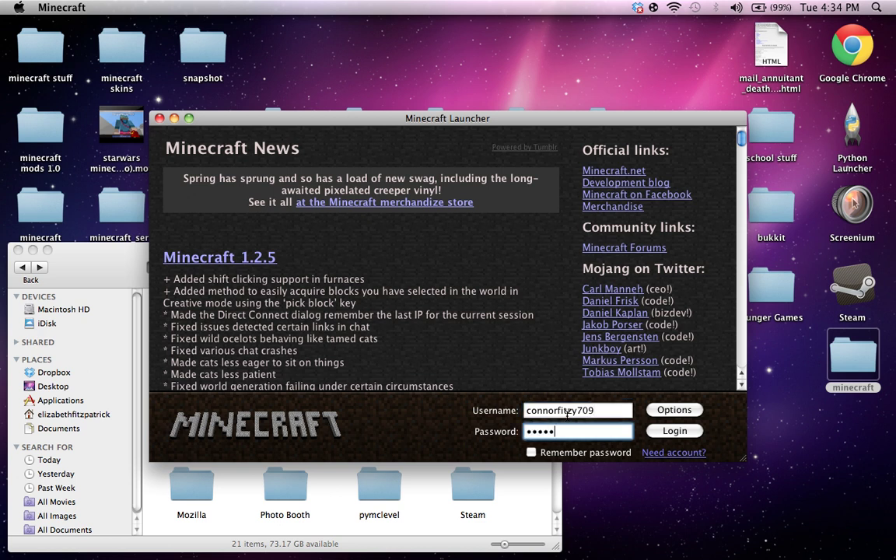
{"action": "left_click", "coordinate": [657, 431]}
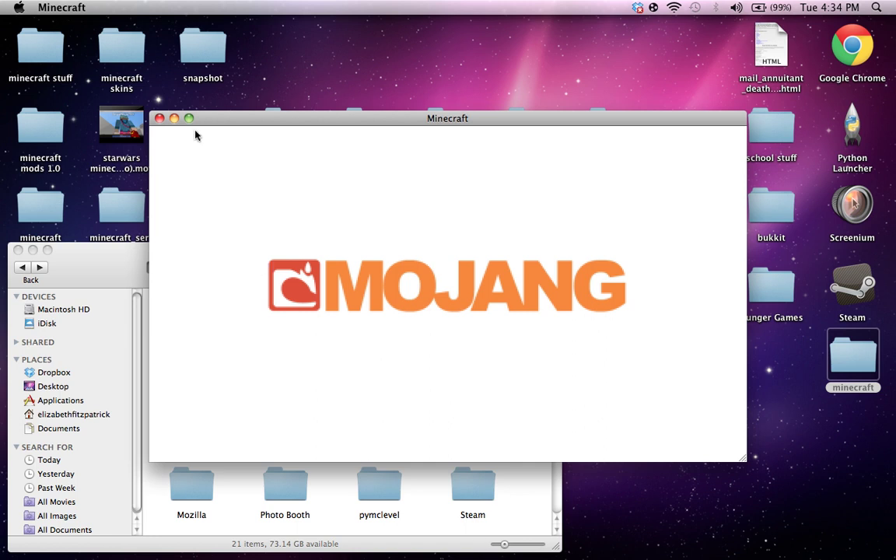
{"action": "left_click", "coordinate": [160, 118]}
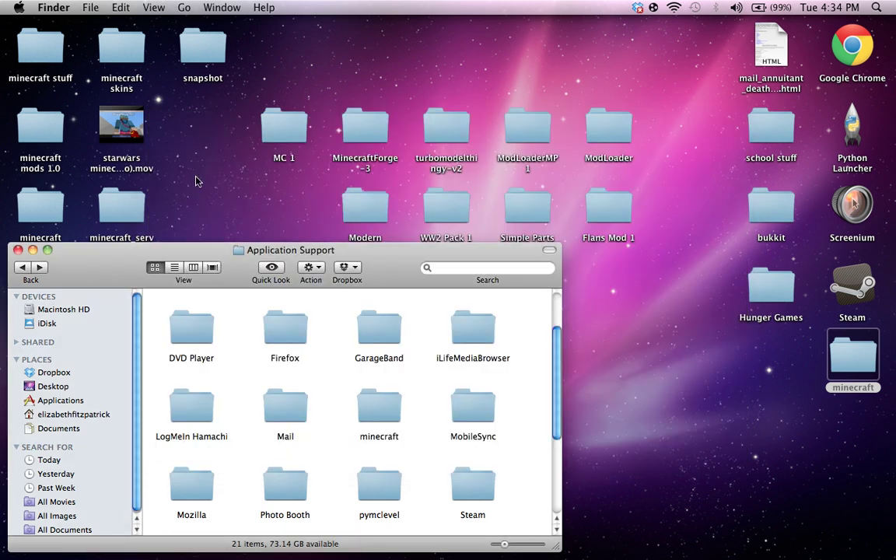
Extract minecraft.jar in the new minecraft folder's bin folder with Archive Utility
{"action": "type", "text": "minecraft"}
{"action": "key", "text": "super+o"}
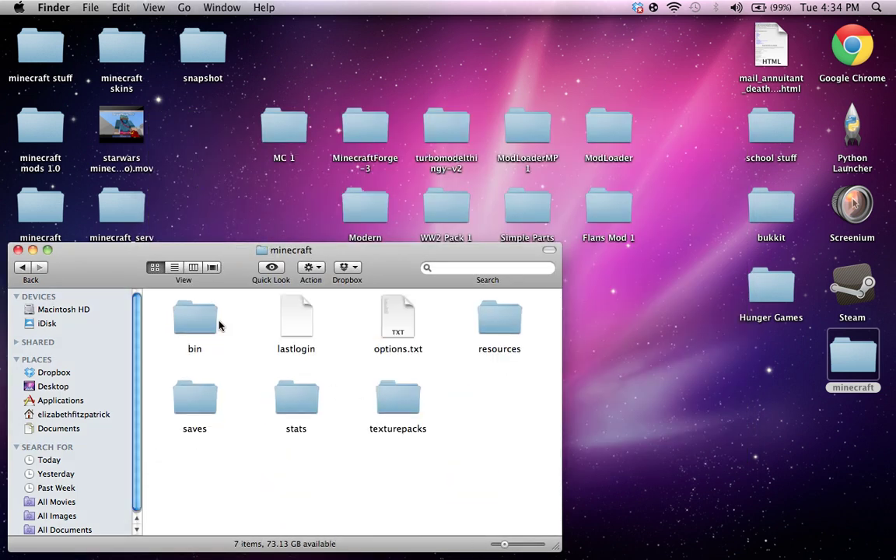
{"action": "left_click", "coordinate": [217, 324]}
{"action": "double_click", "coordinate": [220, 325]}
{"action": "right_click", "coordinate": [192, 393]}
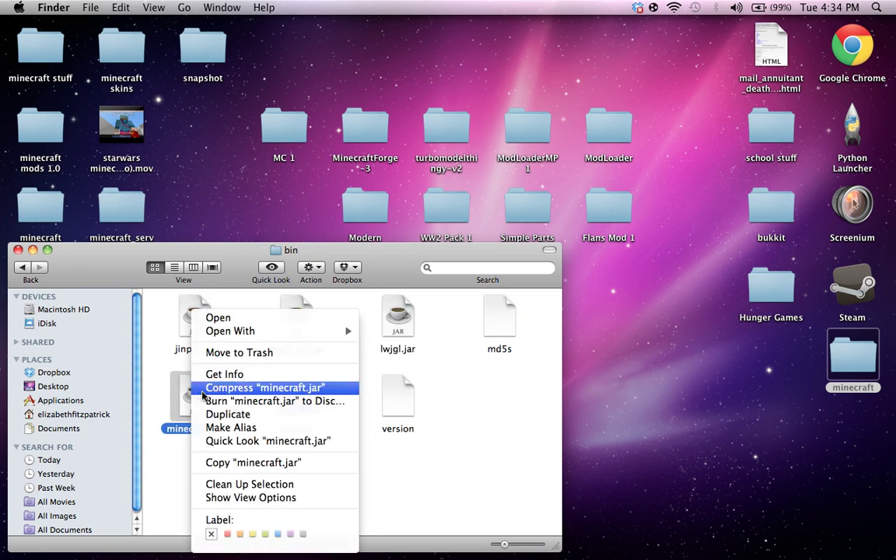
{"action": "mouse_move", "coordinate": [241, 330]}
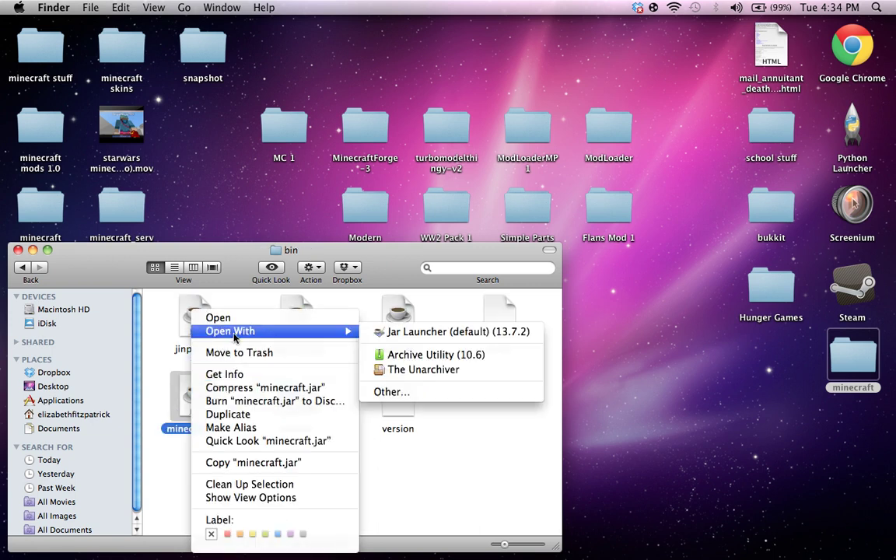
{"action": "left_click", "coordinate": [417, 356]}
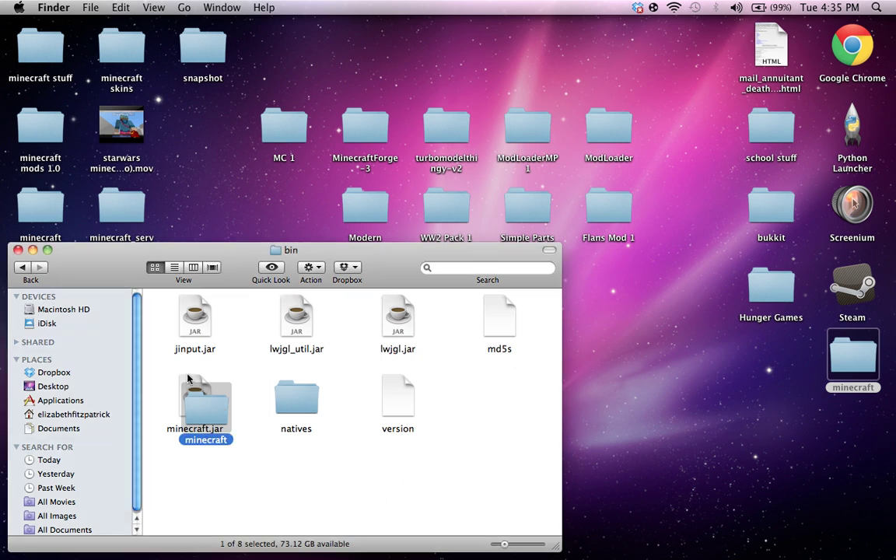
Move the original minecraft.jar file in the bin folder to the Trash
{"action": "right_click", "coordinate": [189, 380]}
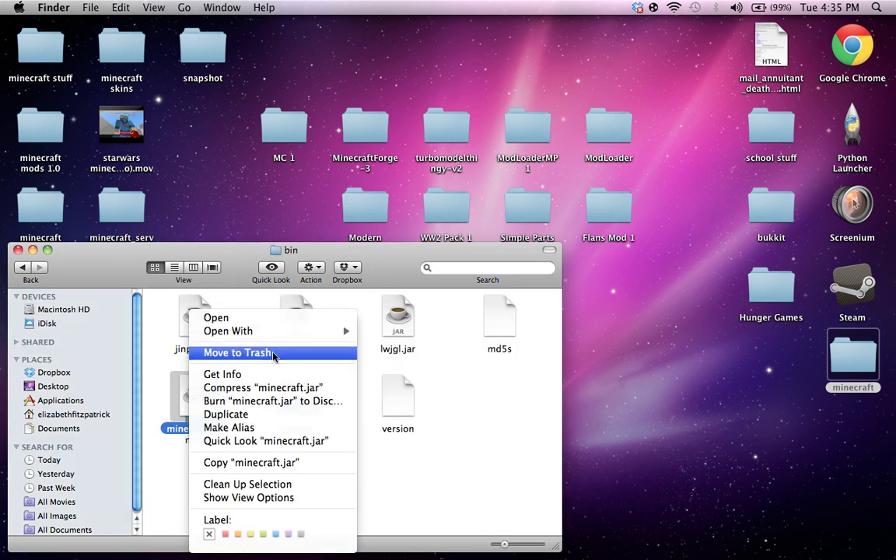
{"action": "left_click", "coordinate": [219, 417]}
{"action": "left_click", "coordinate": [194, 397]}
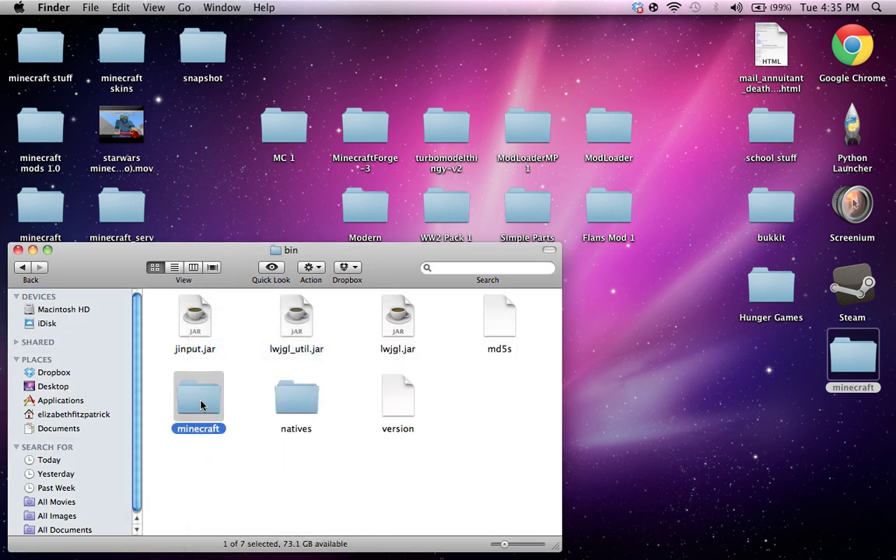
Rename the extracted minecraft folder to minecraft.jar through its info window, accepting the added extension
{"action": "right_click", "coordinate": [202, 393]}
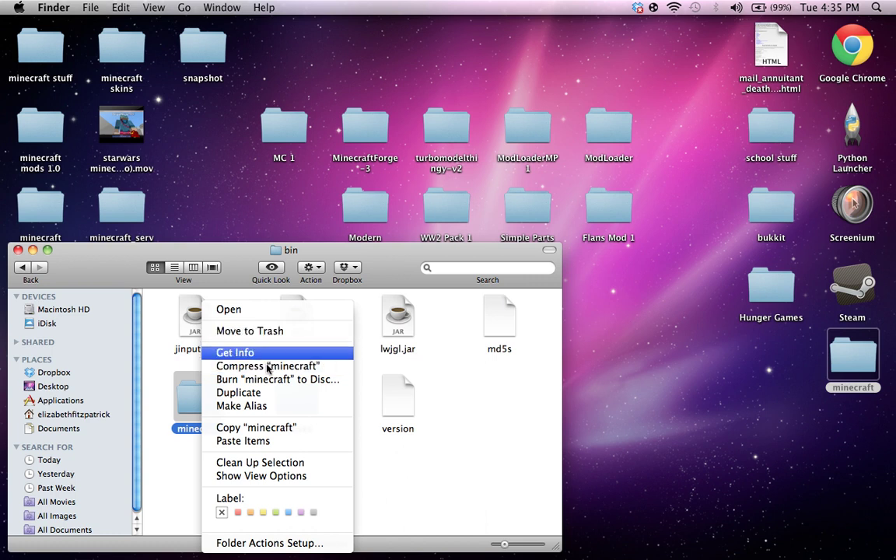
{"action": "left_click", "coordinate": [215, 366]}
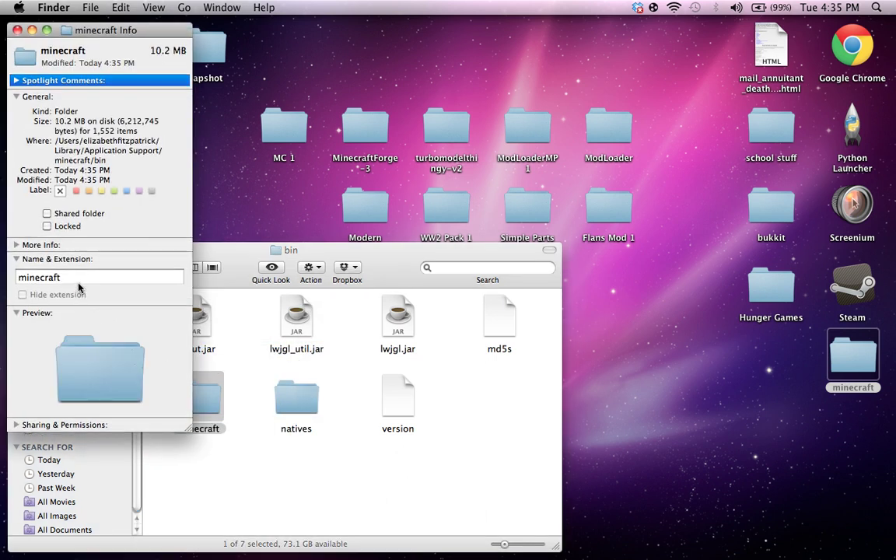
{"action": "left_click", "coordinate": [79, 279]}
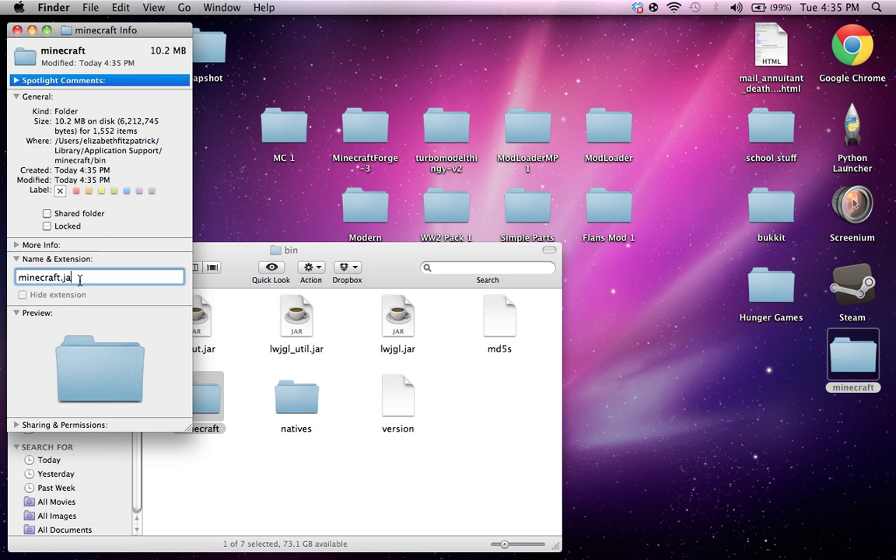
{"action": "type", "text": ".jar"}
{"action": "key", "text": "Return"}
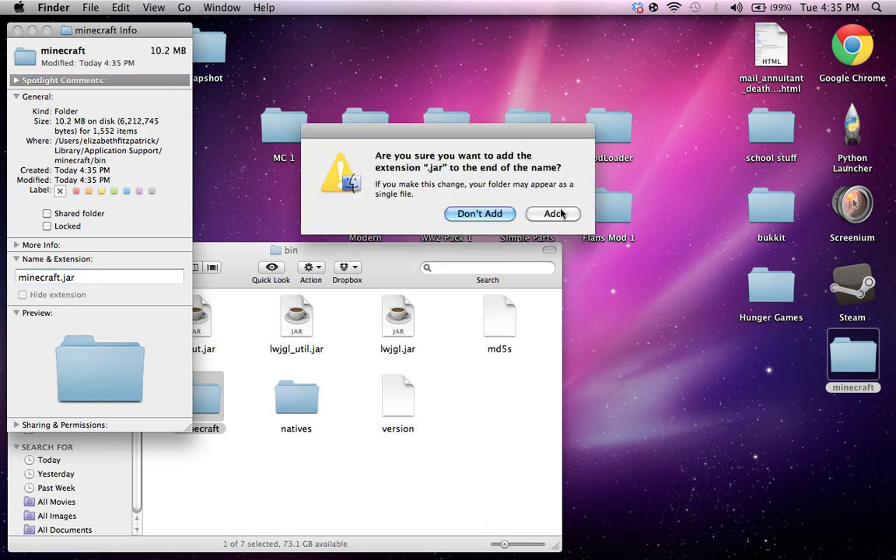
{"action": "left_click", "coordinate": [554, 211]}
{"action": "left_click", "coordinate": [18, 30]}
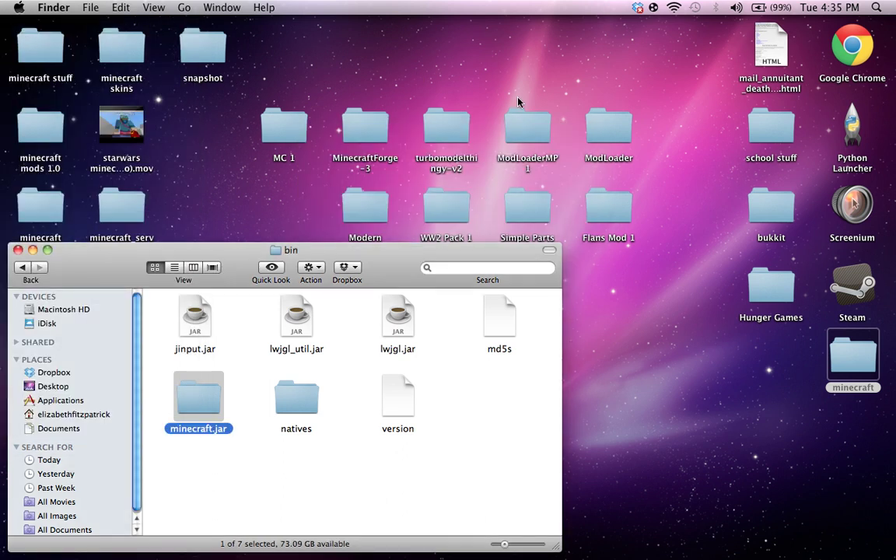
Move all files from the desktop's ModLoader folder into the minecraft.jar folder, replacing the existing items
{"action": "left_click", "coordinate": [610, 129]}
{"action": "key", "text": "super+o"}
{"action": "left_click_drag", "start_coordinate": [271, 201], "coordinate": [444, 7]}
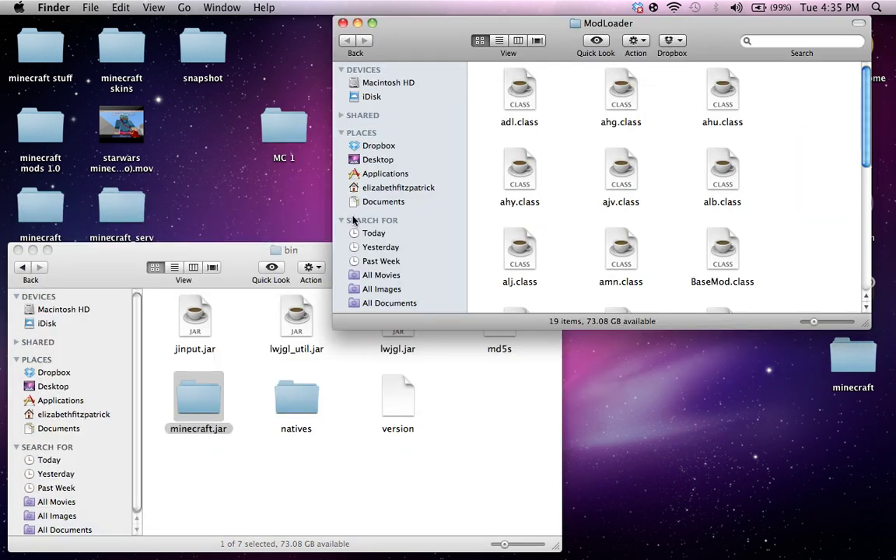
{"action": "left_click_drag", "start_coordinate": [470, 105], "coordinate": [746, 309]}
{"action": "left_click_drag", "start_coordinate": [522, 268], "coordinate": [198, 393]}
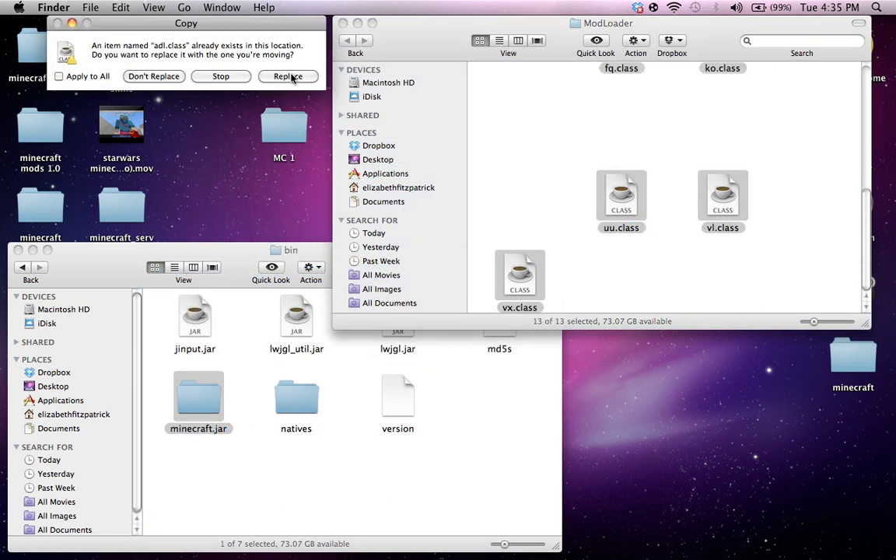
{"action": "left_click", "coordinate": [287, 76]}
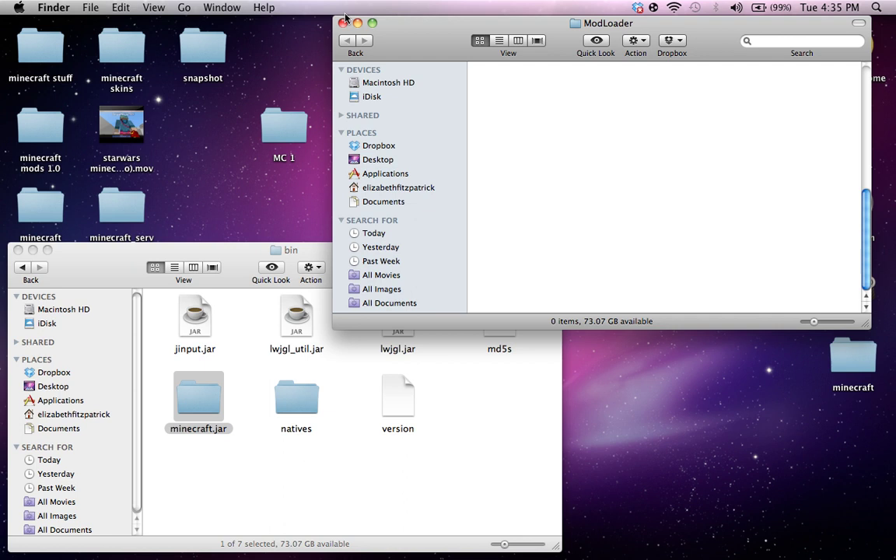
Move all files from the desktop's ModLoaderMP 1 folder into the minecraft.jar folder, replacing the existing items
{"action": "left_click", "coordinate": [344, 24]}
{"action": "double_click", "coordinate": [527, 131]}
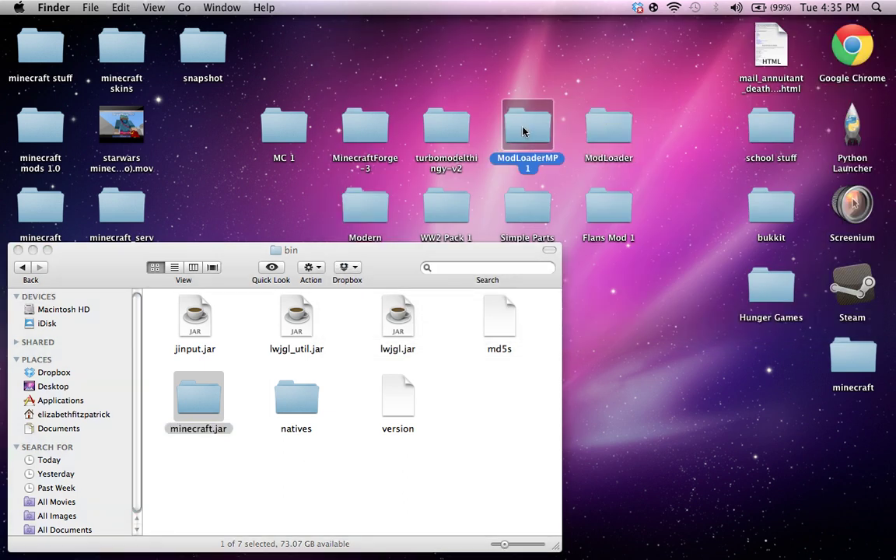
{"action": "left_click_drag", "start_coordinate": [184, 269], "coordinate": [527, 555]}
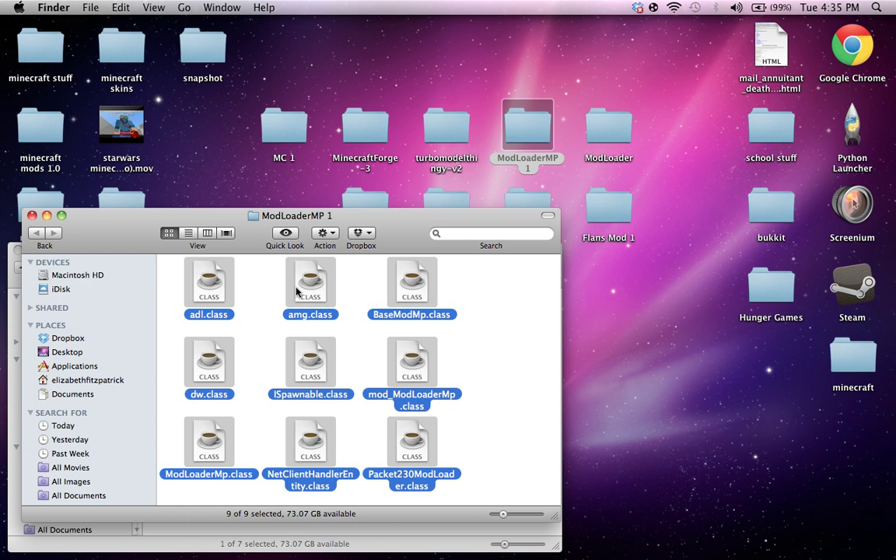
{"action": "left_click_drag", "start_coordinate": [132, 241], "coordinate": [403, 49]}
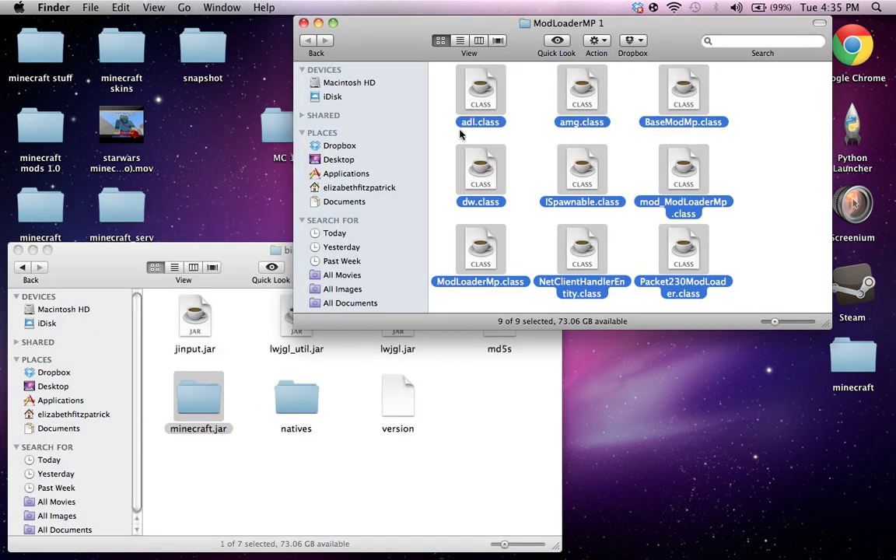
{"action": "left_click_drag", "start_coordinate": [467, 123], "coordinate": [195, 389]}
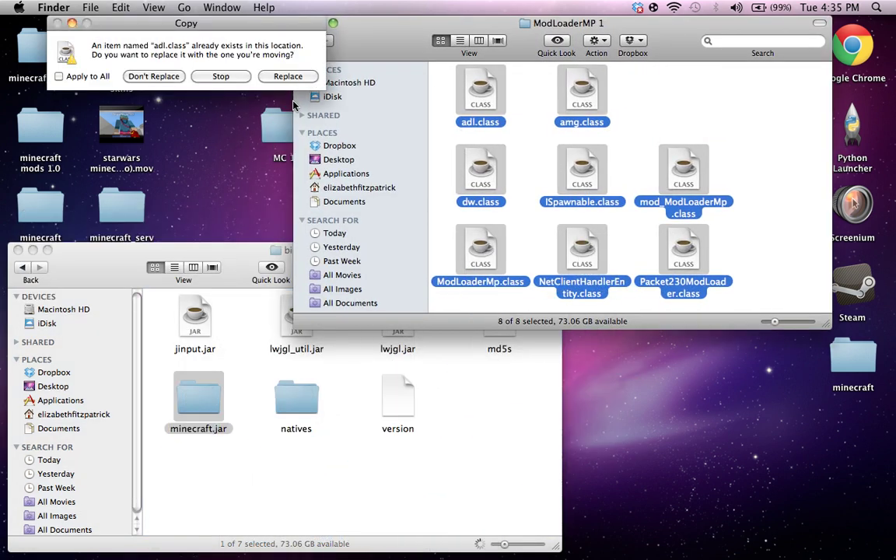
{"action": "left_click", "coordinate": [287, 76]}
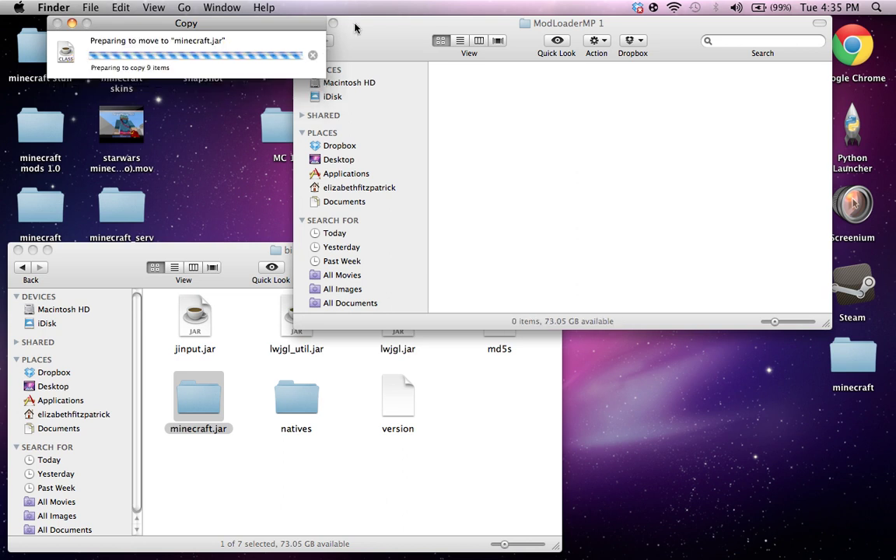
{"action": "left_click", "coordinate": [318, 24]}
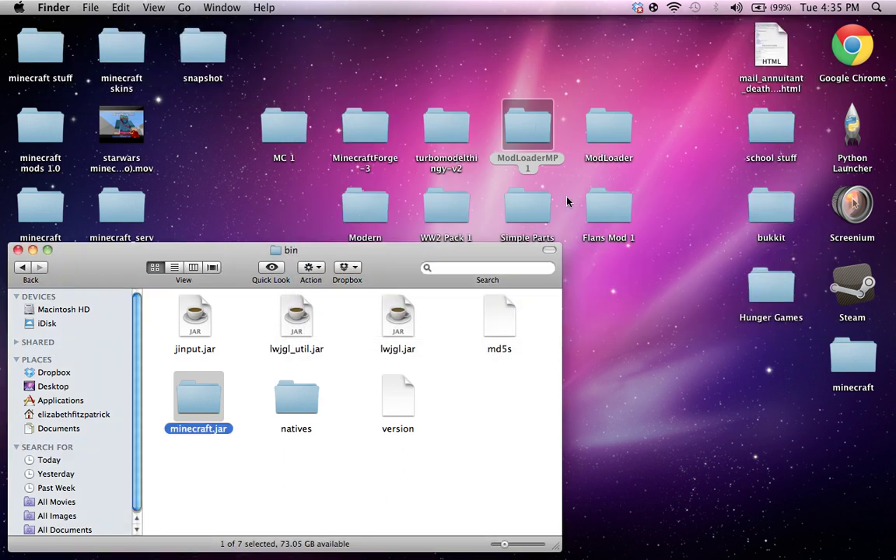
Move all files from the desktop's turbomodelthingy-v2 folder into the minecraft.jar folder and close the source window
{"action": "double_click", "coordinate": [436, 143]}
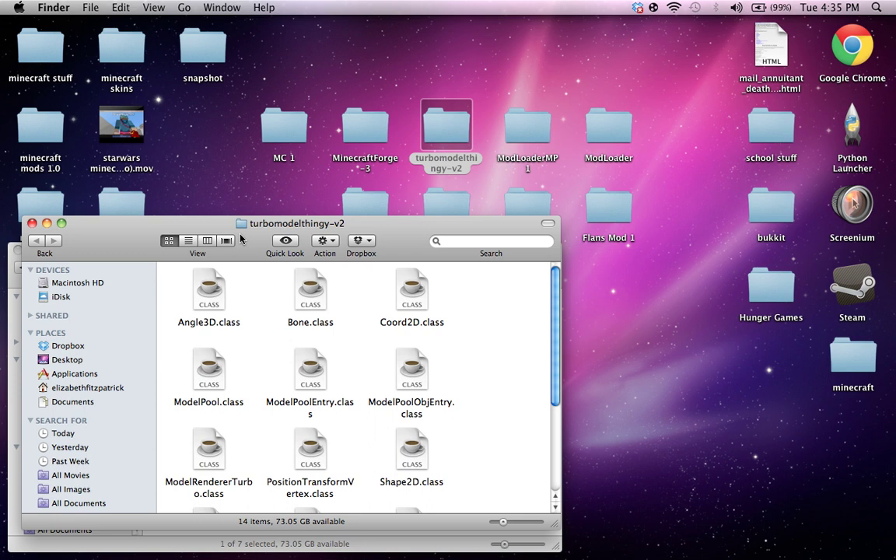
{"action": "left_click_drag", "start_coordinate": [99, 235], "coordinate": [423, 35]}
{"action": "left_click_drag", "start_coordinate": [490, 74], "coordinate": [751, 444]}
{"action": "left_click_drag", "start_coordinate": [739, 212], "coordinate": [204, 398]}
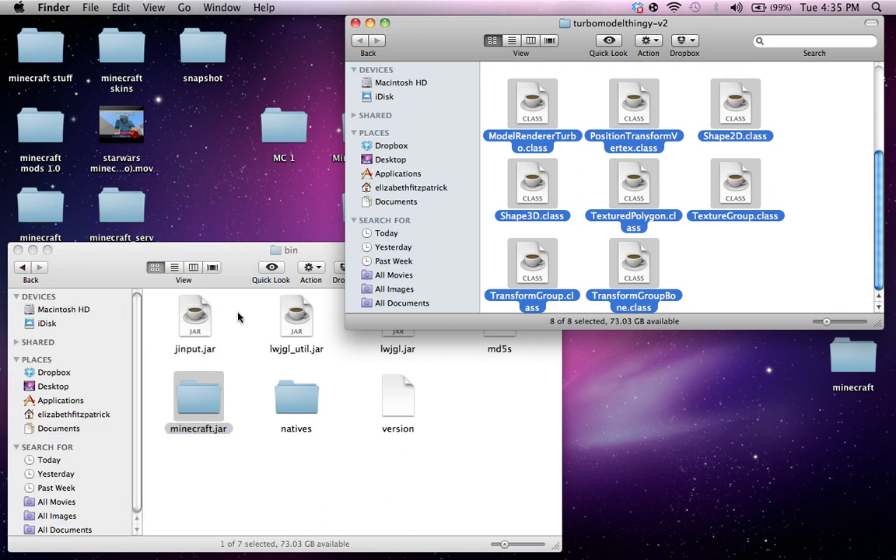
{"action": "left_click", "coordinate": [355, 22]}
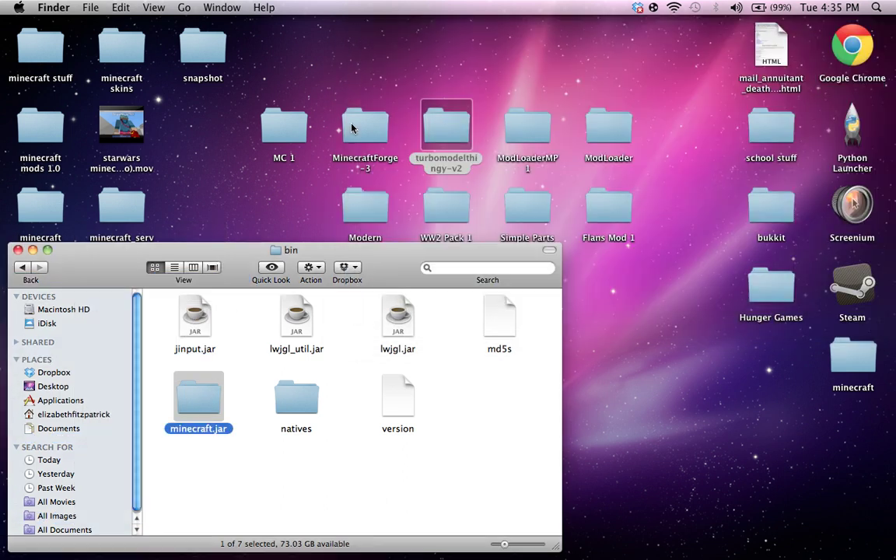
Open the desktop's MinecraftForge-3 folder beside the bin window and arrange its contents by kind
{"action": "left_click", "coordinate": [353, 124]}
{"action": "key", "text": "super+o"}
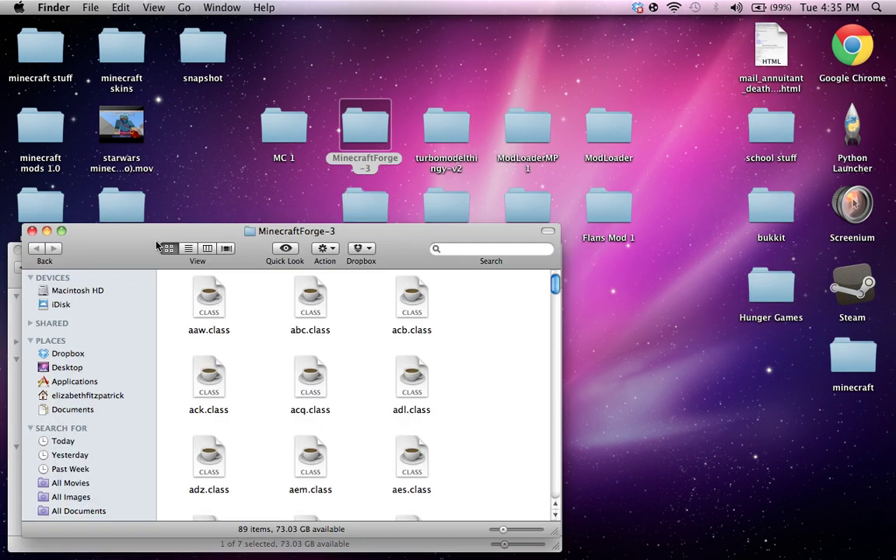
{"action": "left_click_drag", "start_coordinate": [95, 252], "coordinate": [448, 104]}
{"action": "left_click", "coordinate": [670, 98]}
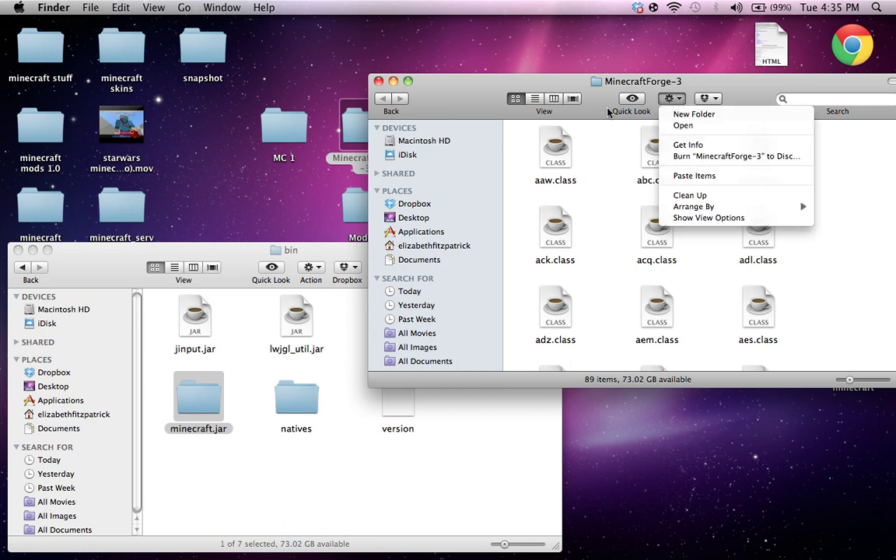
{"action": "mouse_move", "coordinate": [692, 206]}
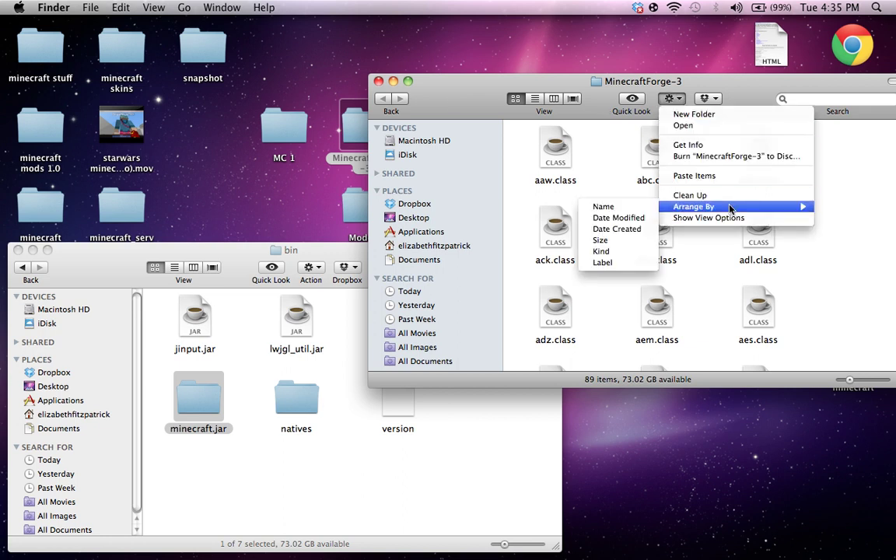
{"action": "left_click", "coordinate": [601, 251]}
Open the minecraft.jar folder and arrange its contents by kind
{"action": "double_click", "coordinate": [198, 396]}
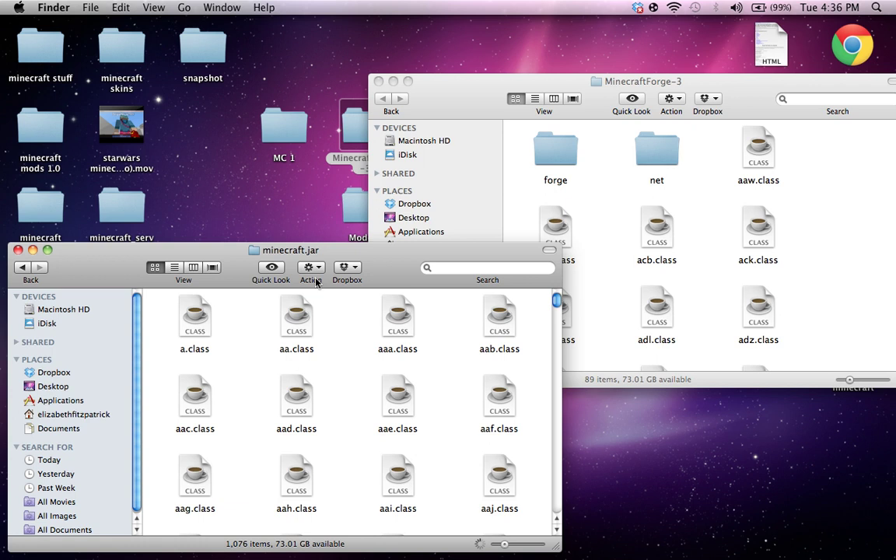
{"action": "left_click", "coordinate": [310, 267]}
{"action": "mouse_move", "coordinate": [365, 462]}
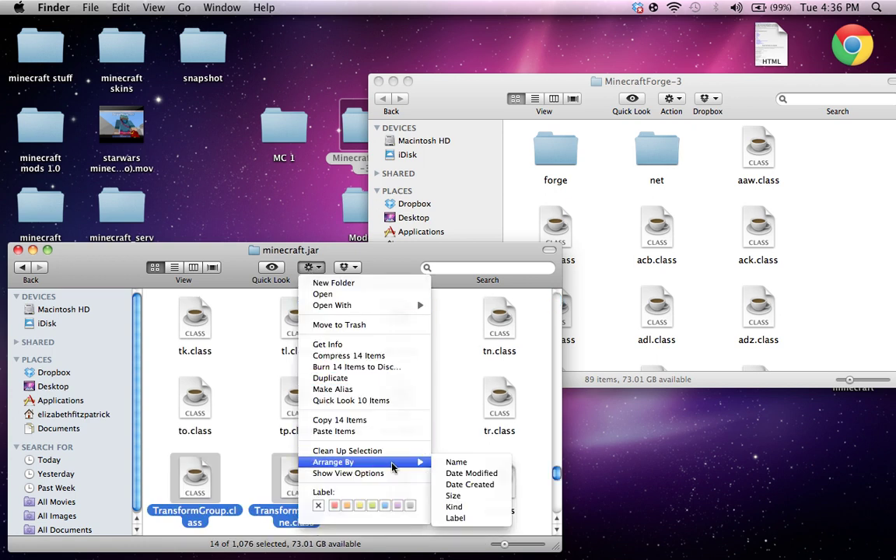
{"action": "left_click", "coordinate": [457, 497]}
Move the META-INF folder inside minecraft.jar to the Trash
{"action": "scroll", "coordinate": [333, 378], "scroll_direction": "up", "scroll_amount": 20}
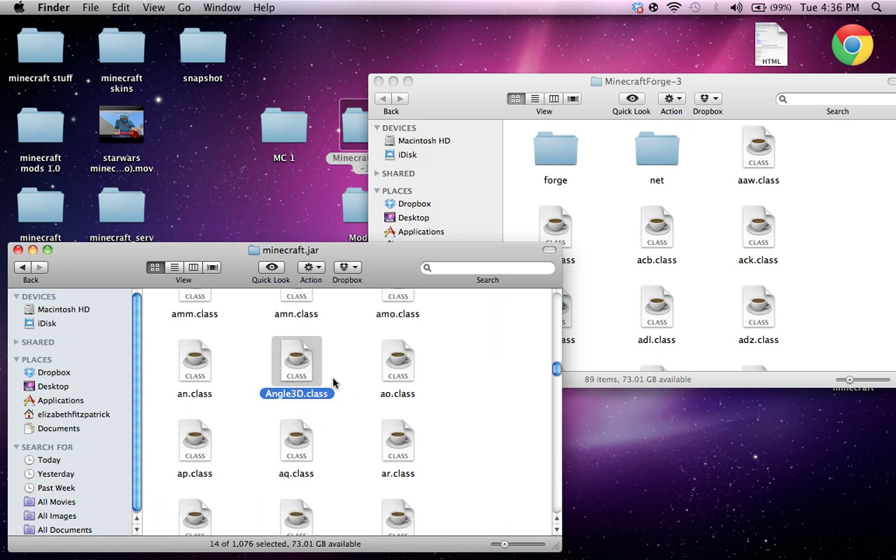
{"action": "scroll", "coordinate": [331, 375], "scroll_direction": "up", "scroll_amount": 15}
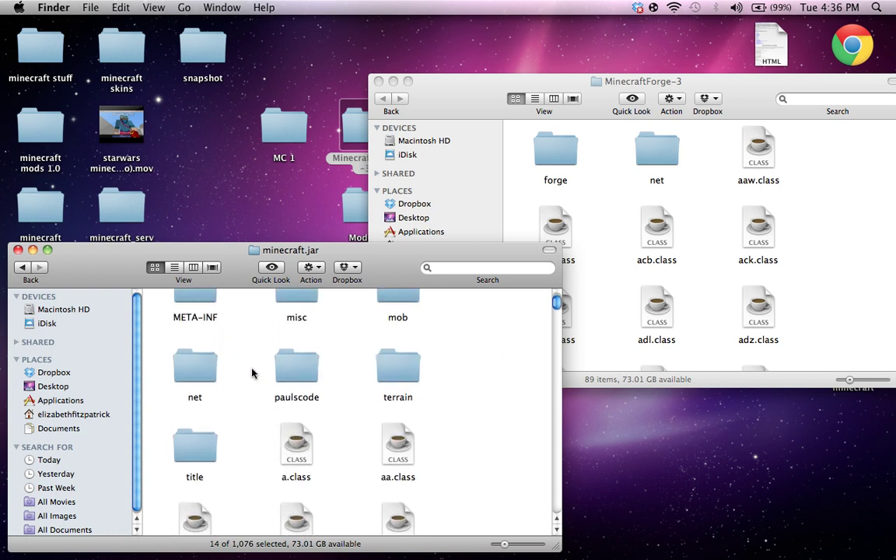
{"action": "left_click", "coordinate": [191, 297]}
{"action": "right_click", "coordinate": [191, 297]}
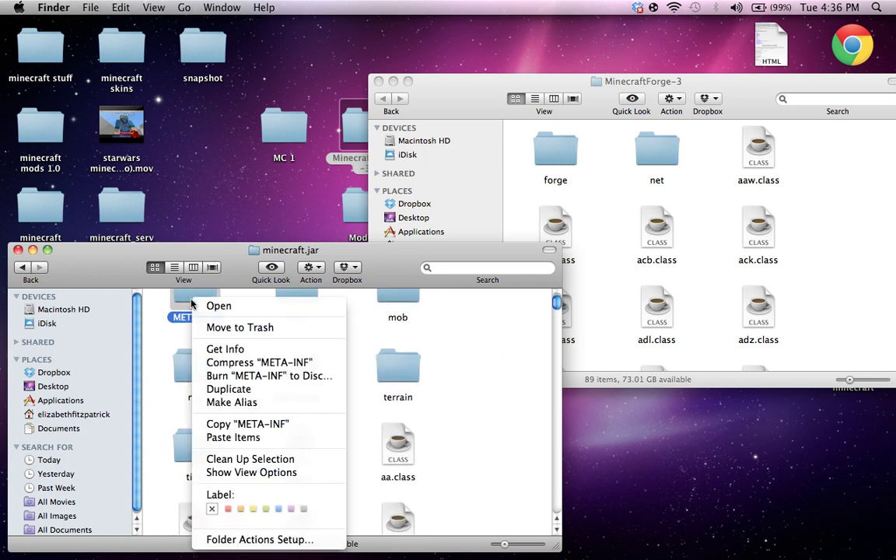
{"action": "left_click", "coordinate": [240, 327]}
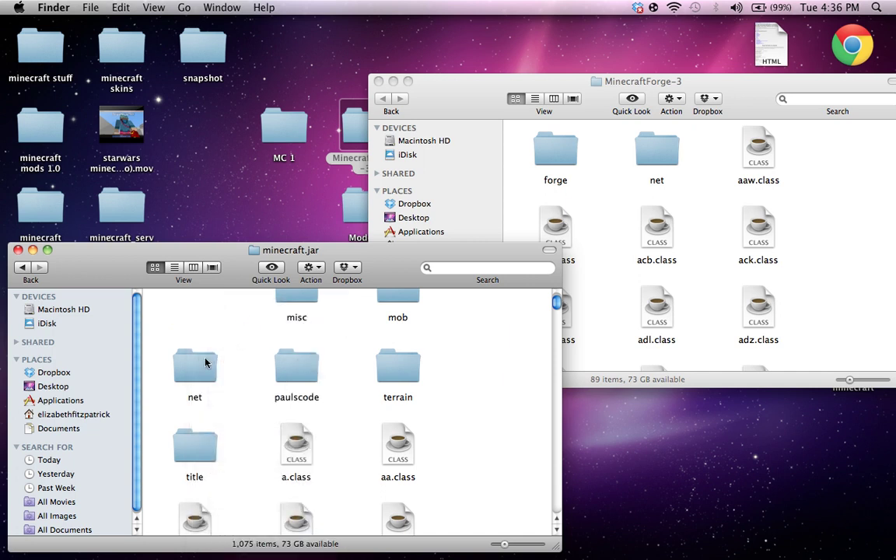
Move Minecraft.class and MinecraftApplet.class from MinecraftForge-3's net/minecraft/client folder into the matching client folder in minecraft.jar, replacing the existing files
{"action": "double_click", "coordinate": [204, 361]}
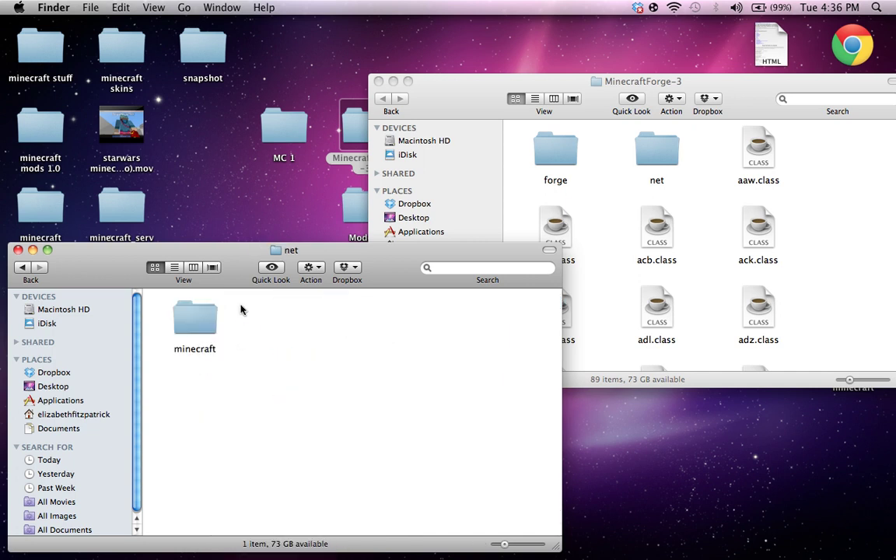
{"action": "left_click", "coordinate": [657, 152]}
{"action": "double_click", "coordinate": [657, 152]}
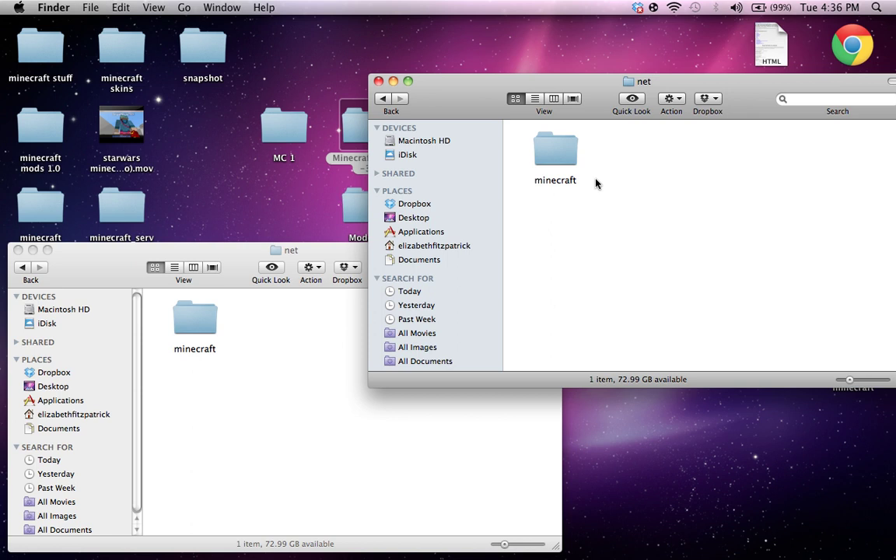
{"action": "double_click", "coordinate": [564, 156]}
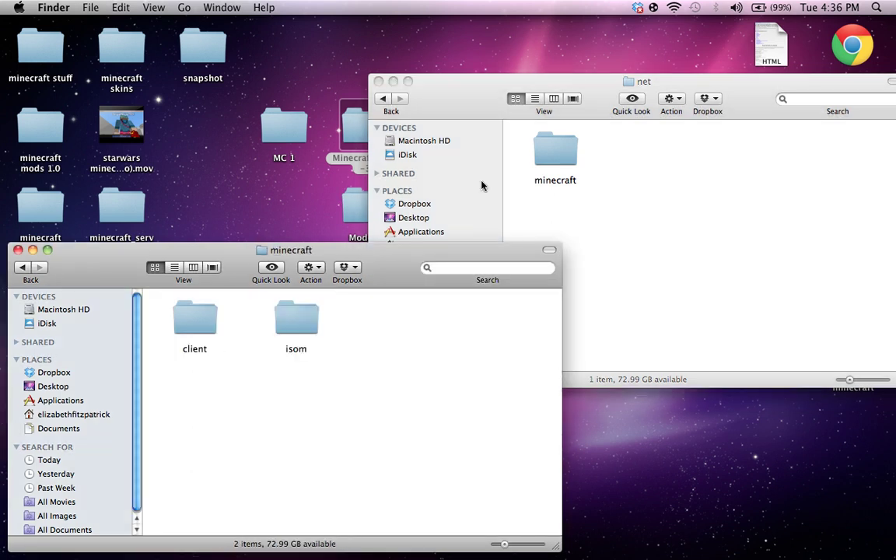
{"action": "left_click", "coordinate": [559, 159]}
{"action": "double_click", "coordinate": [558, 161]}
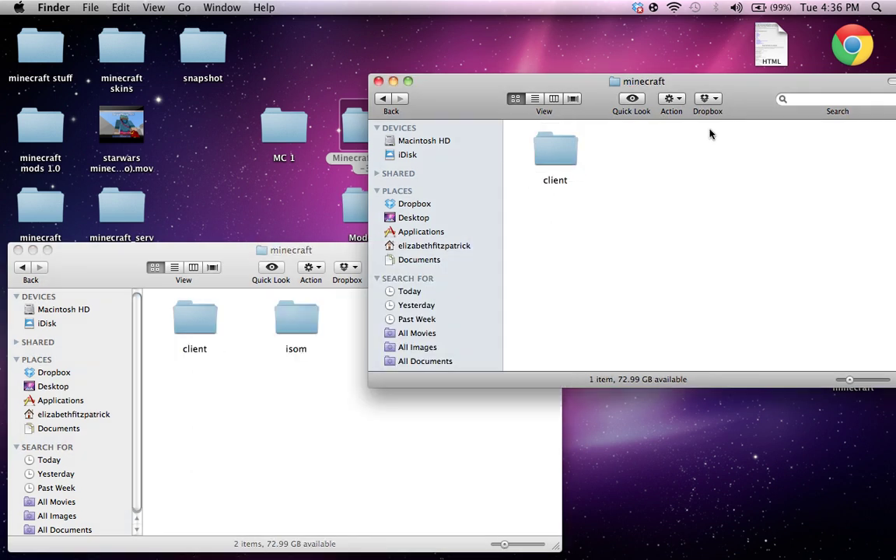
{"action": "double_click", "coordinate": [552, 150]}
{"action": "left_click", "coordinate": [554, 148]}
{"action": "left_click", "coordinate": [656, 147], "text": "shift"}
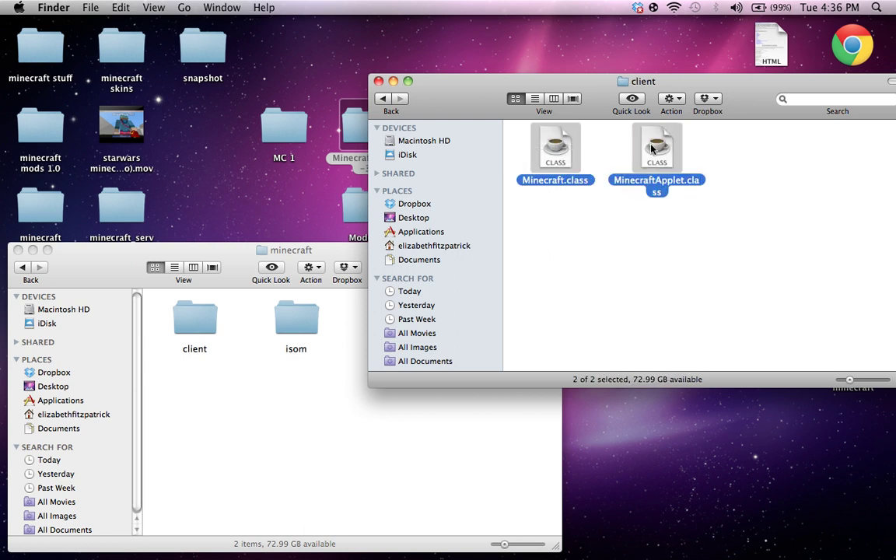
{"action": "left_click_drag", "start_coordinate": [658, 148], "coordinate": [189, 314]}
{"action": "left_click", "coordinate": [58, 85]}
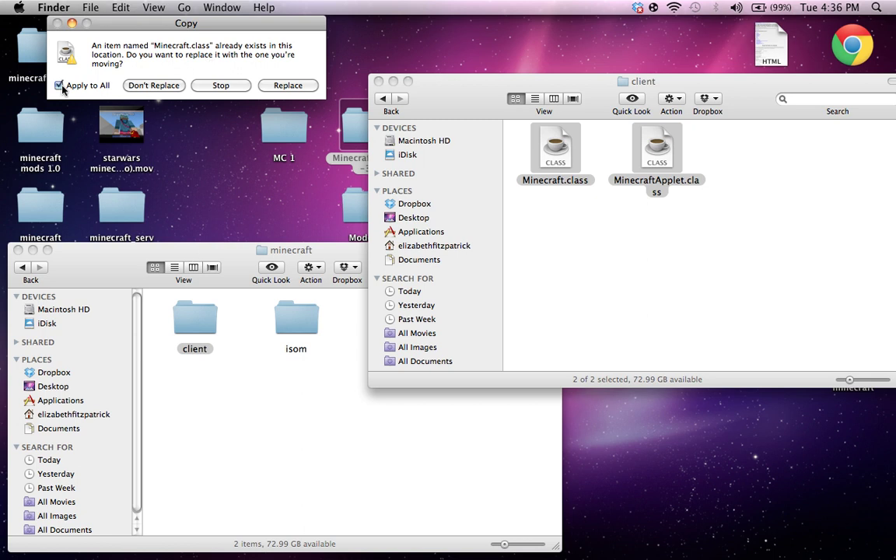
{"action": "key", "text": "Return"}
Move everything in MinecraftForge-3 except the net folder and minecraftforge_credits.txt into the minecraft.jar folder, replacing existing items, and close the source window
{"action": "left_click", "coordinate": [28, 269]}
{"action": "left_click", "coordinate": [31, 278]}
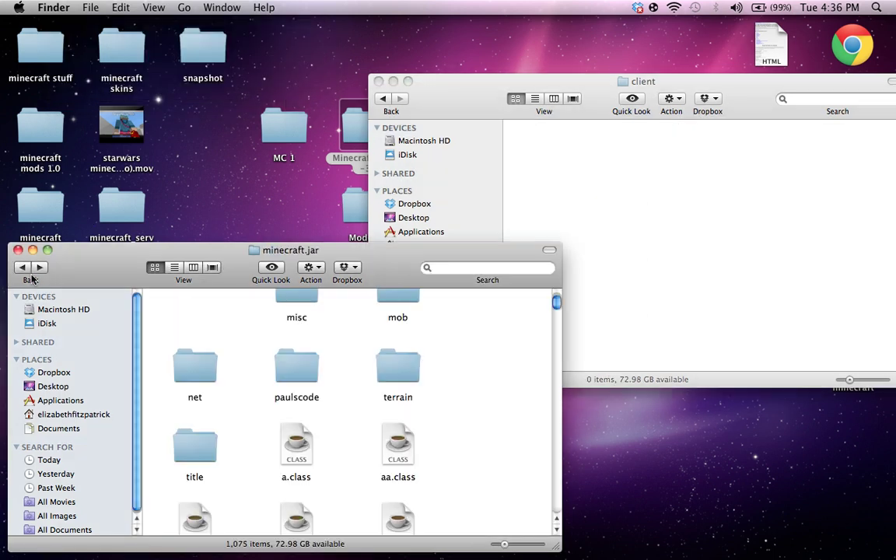
{"action": "left_click", "coordinate": [382, 98]}
{"action": "left_click", "coordinate": [384, 100]}
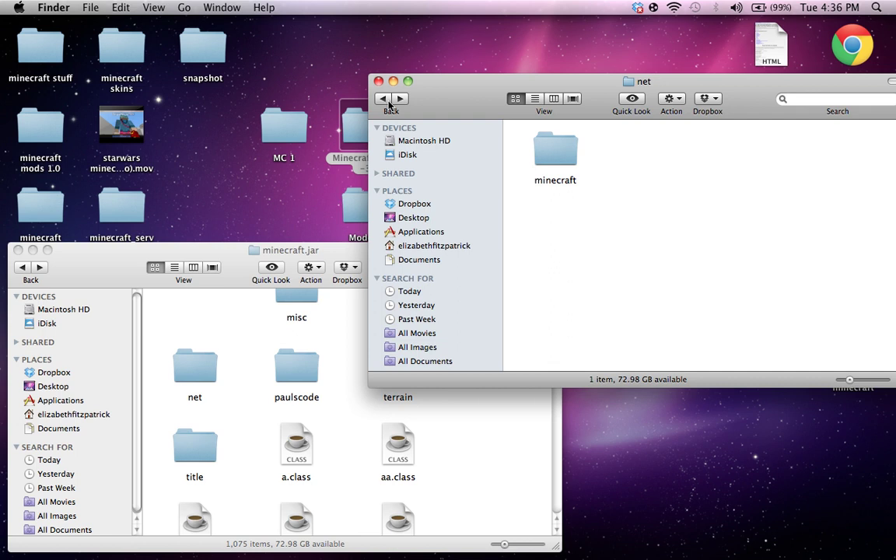
{"action": "left_click", "coordinate": [383, 99]}
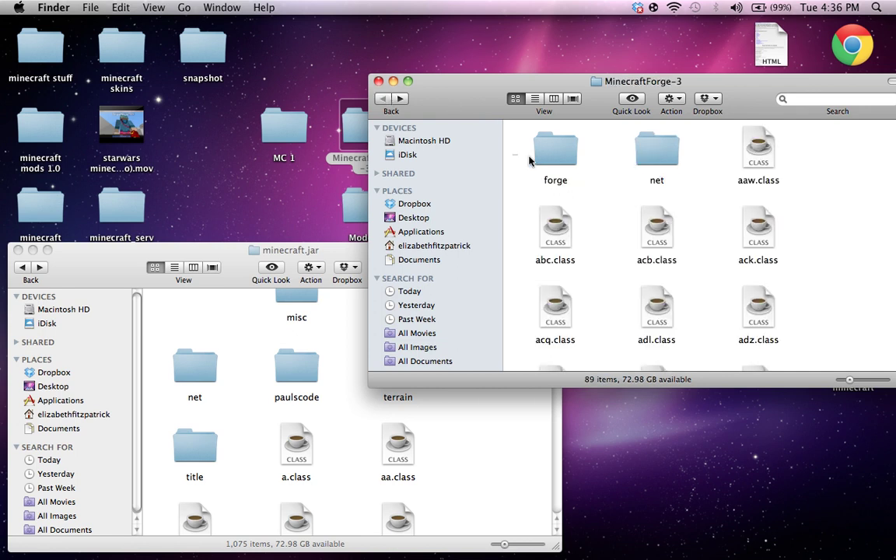
{"action": "left_click_drag", "start_coordinate": [513, 154], "coordinate": [706, 370]}
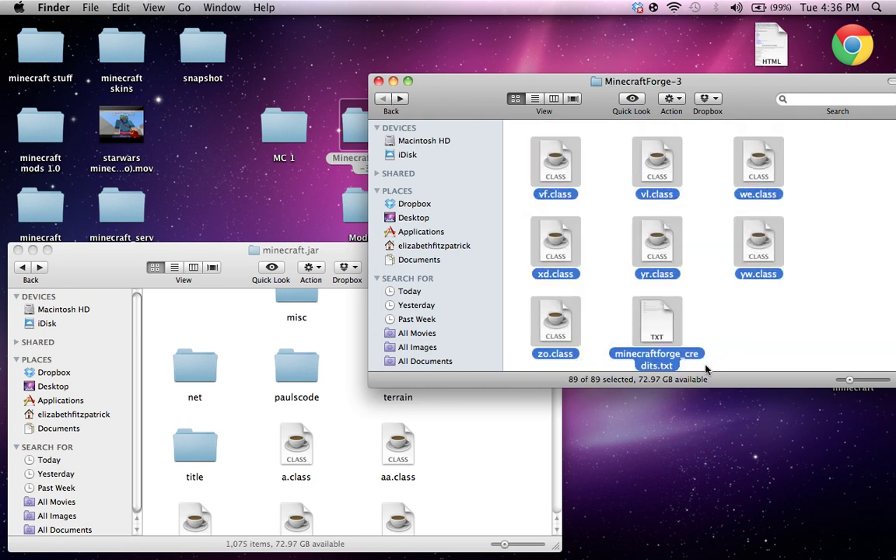
{"action": "left_click", "coordinate": [644, 333], "text": "super"}
{"action": "scroll", "coordinate": [648, 337], "scroll_direction": "up", "scroll_amount": 10}
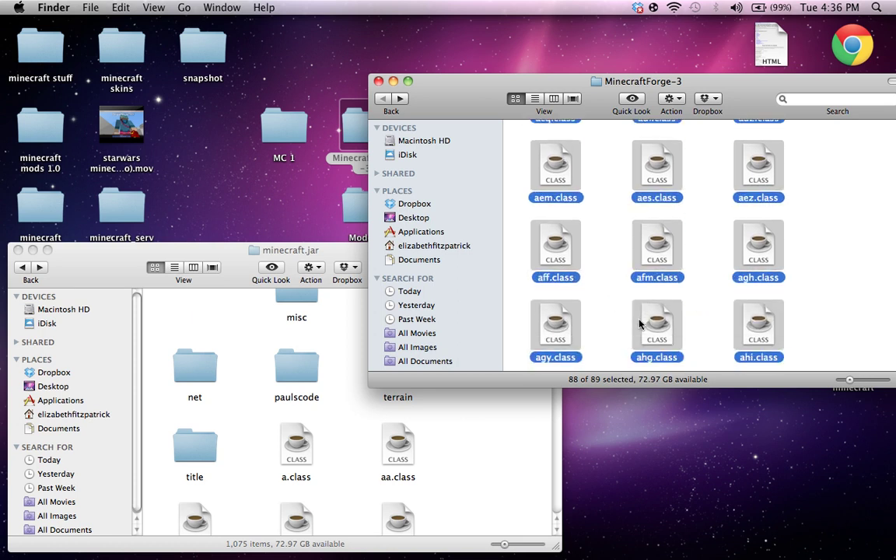
{"action": "left_click", "coordinate": [661, 149], "text": "super"}
{"action": "left_click_drag", "start_coordinate": [674, 229], "coordinate": [276, 390]}
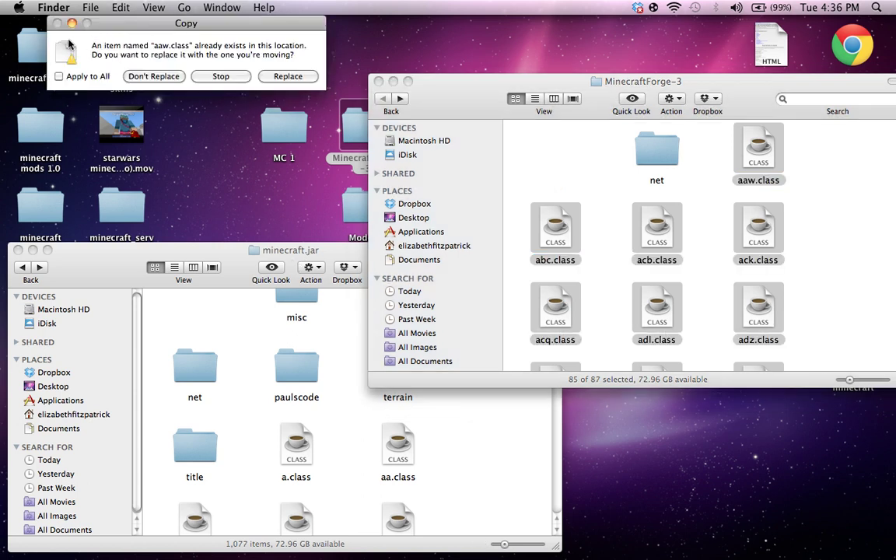
{"action": "left_click", "coordinate": [288, 76]}
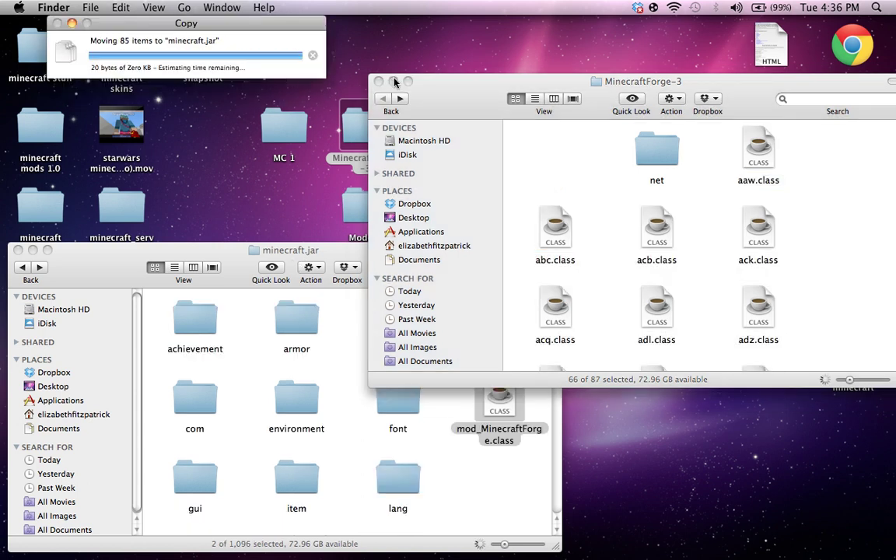
{"action": "left_click", "coordinate": [380, 82]}
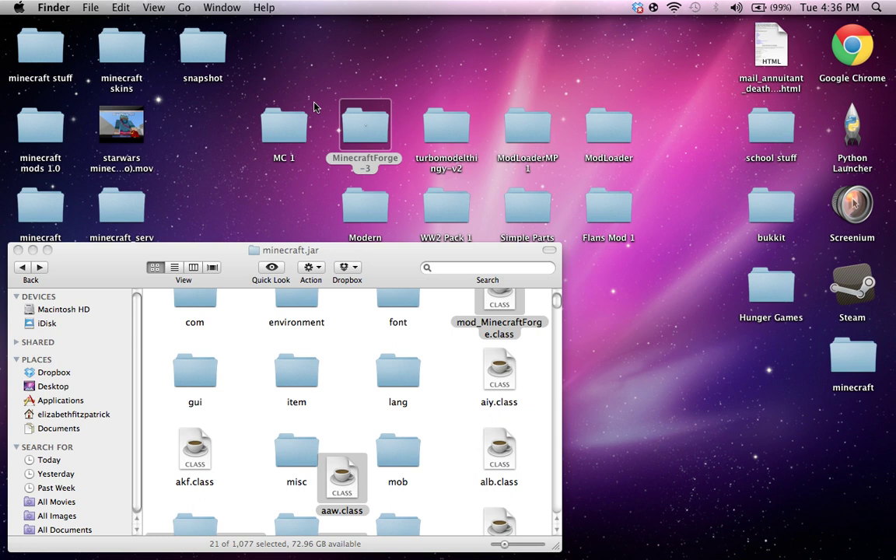
Move all five class files from the MC 1 folder into minecraft.jar, replacing the existing vq.class, and close the source window
{"action": "left_click", "coordinate": [269, 110]}
{"action": "double_click", "coordinate": [269, 110]}
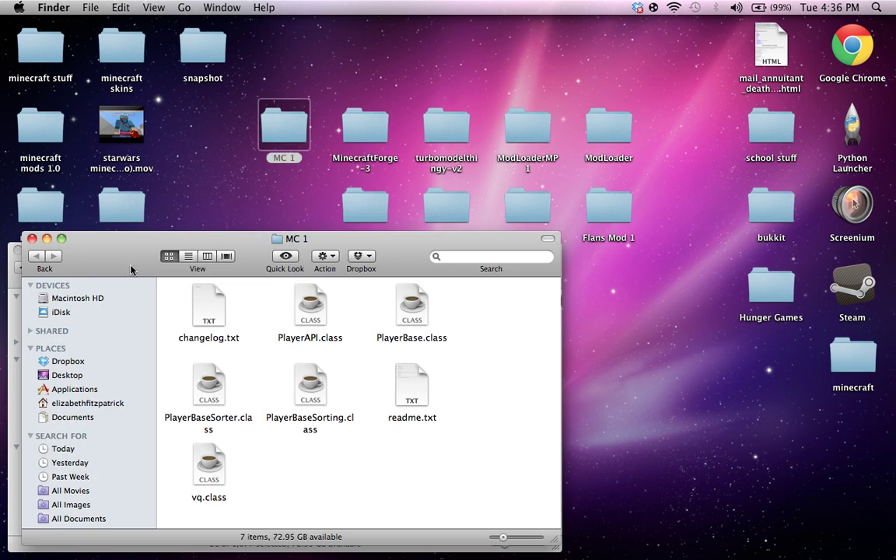
{"action": "left_click_drag", "start_coordinate": [124, 236], "coordinate": [440, 25]}
{"action": "left_click_drag", "start_coordinate": [433, 68], "coordinate": [733, 198]}
{"action": "left_click", "coordinate": [724, 182], "text": "super"}
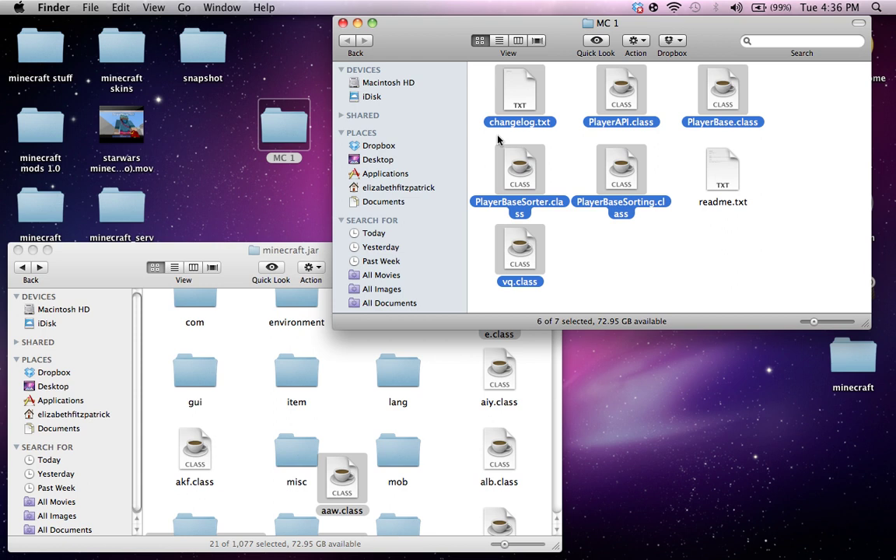
{"action": "left_click", "coordinate": [511, 91], "text": "super"}
{"action": "left_click_drag", "start_coordinate": [610, 167], "coordinate": [340, 416]}
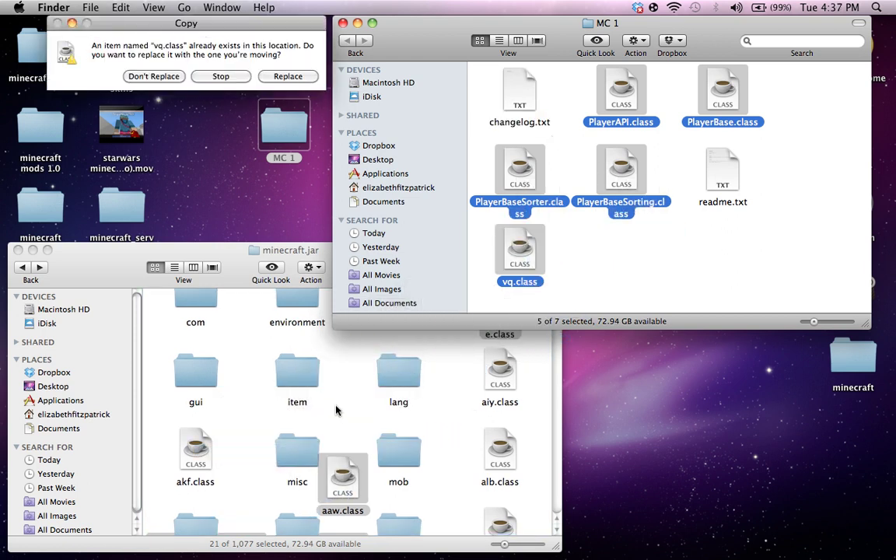
{"action": "left_click", "coordinate": [286, 78]}
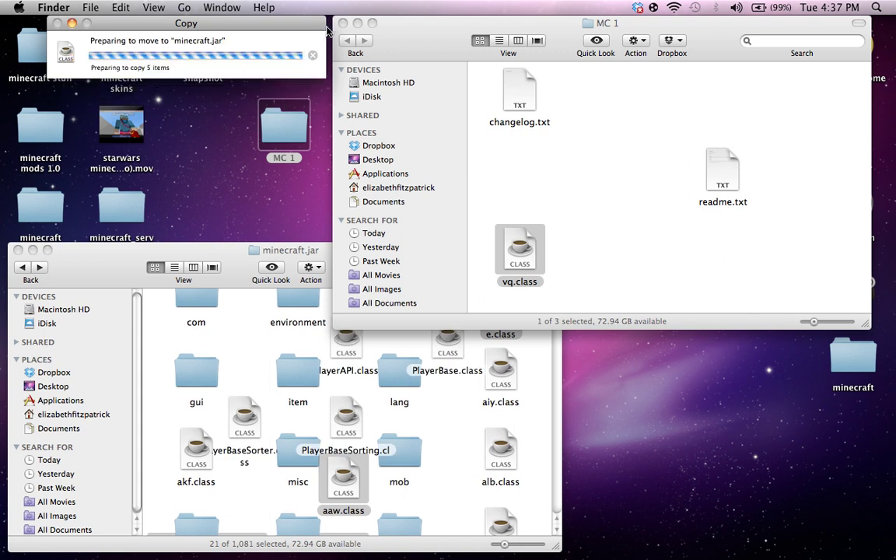
{"action": "left_click", "coordinate": [342, 24]}
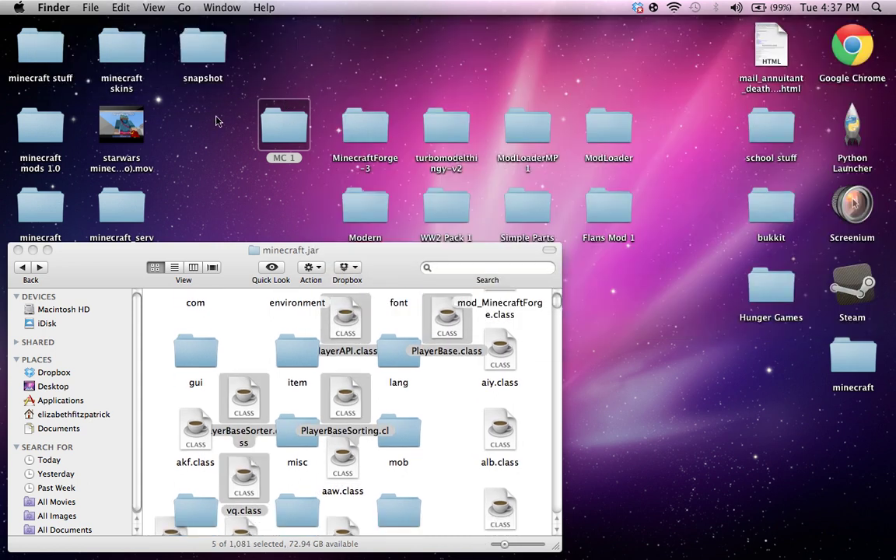
Move the MC 1, MinecraftForge-3, turbomodelthingy-v2, ModLoaderMP 1 and ModLoader folders from the desktop to the Trash
{"action": "left_click_drag", "start_coordinate": [216, 118], "coordinate": [634, 137]}
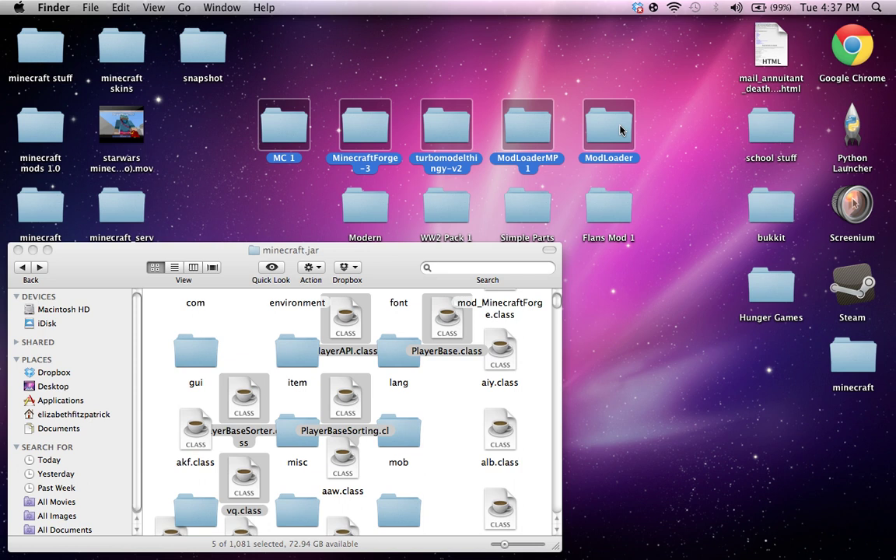
{"action": "right_click", "coordinate": [624, 137]}
{"action": "left_click", "coordinate": [643, 155]}
Rearrange the icons in the minecraft.jar folder and return to the main minecraft folder
{"action": "left_click", "coordinate": [311, 267]}
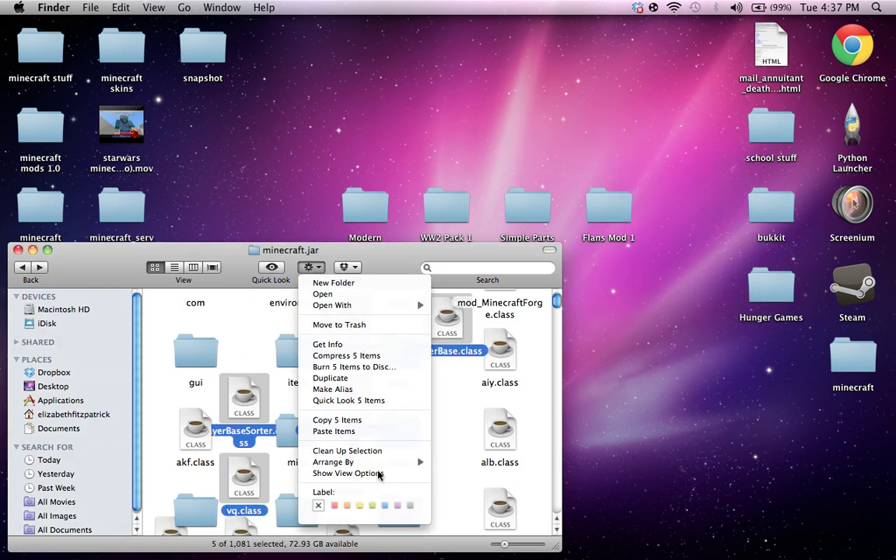
{"action": "mouse_move", "coordinate": [379, 467]}
{"action": "left_click", "coordinate": [458, 462]}
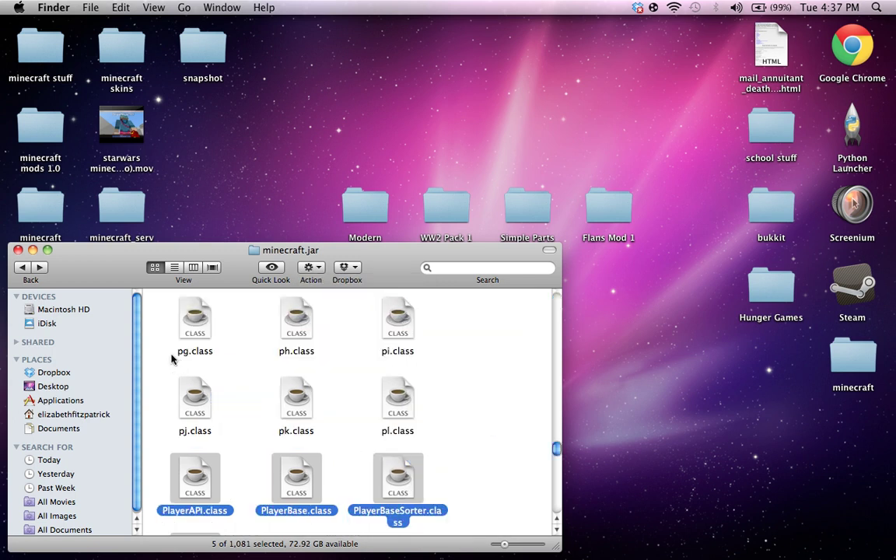
{"action": "left_click", "coordinate": [22, 268]}
{"action": "left_click", "coordinate": [22, 268]}
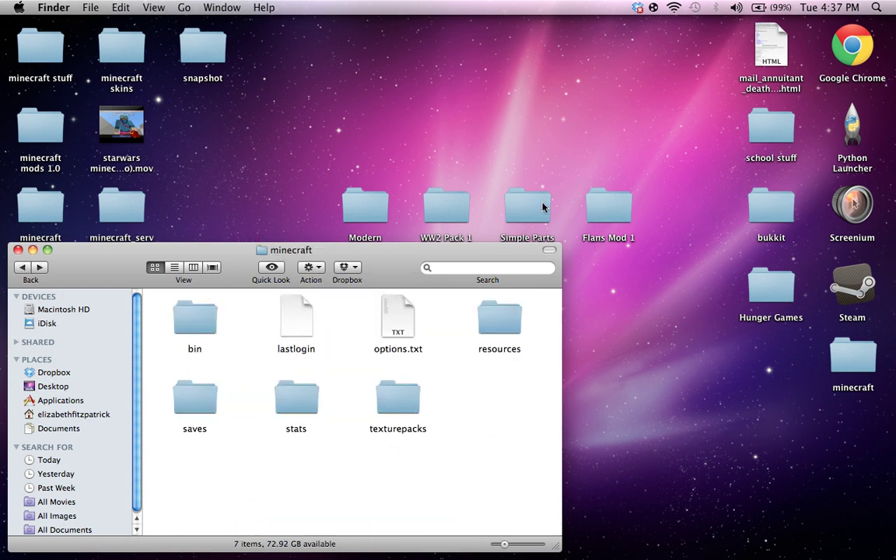
Launch Minecraft, log in with the saved account, and quit the game from the title screen
{"action": "mouse_move", "coordinate": [350, 553]}
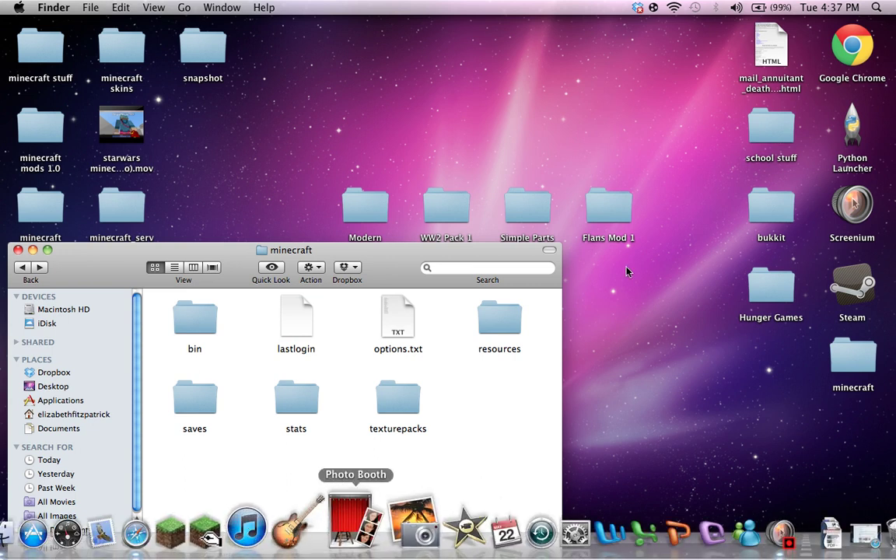
{"action": "left_click", "coordinate": [217, 544]}
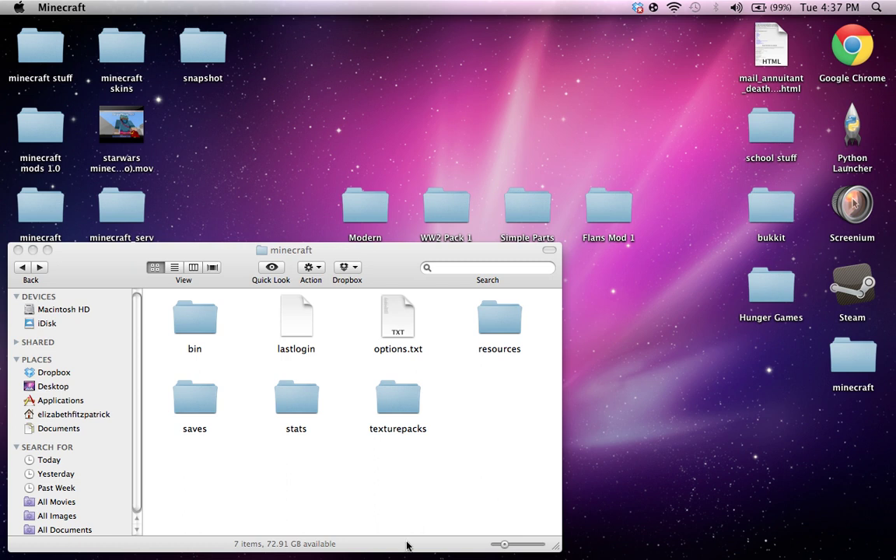
{"action": "mouse_move", "coordinate": [296, 537]}
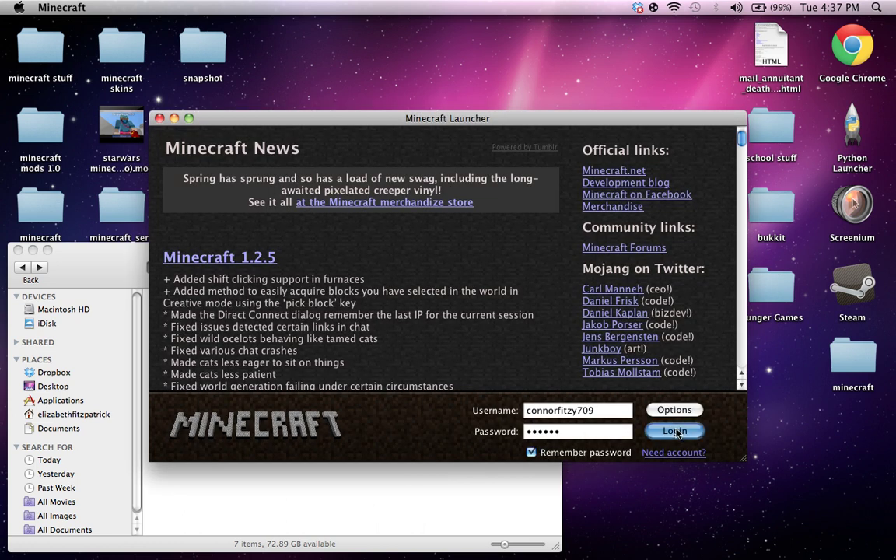
{"action": "left_click", "coordinate": [674, 432]}
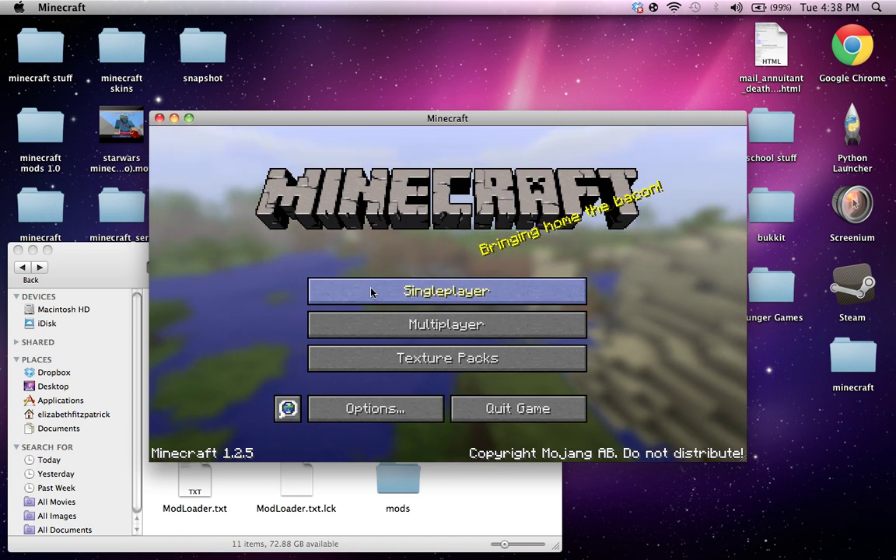
{"action": "left_click", "coordinate": [529, 410]}
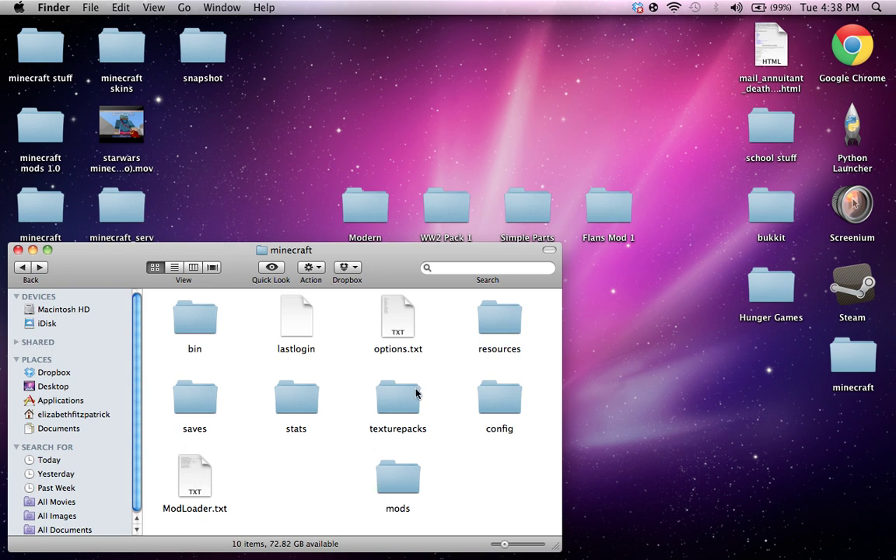
Compress the Flans Mod 1 folder on the desktop and move the resulting archive into the mods folder
{"action": "left_click", "coordinate": [606, 206]}
{"action": "right_click", "coordinate": [608, 210]}
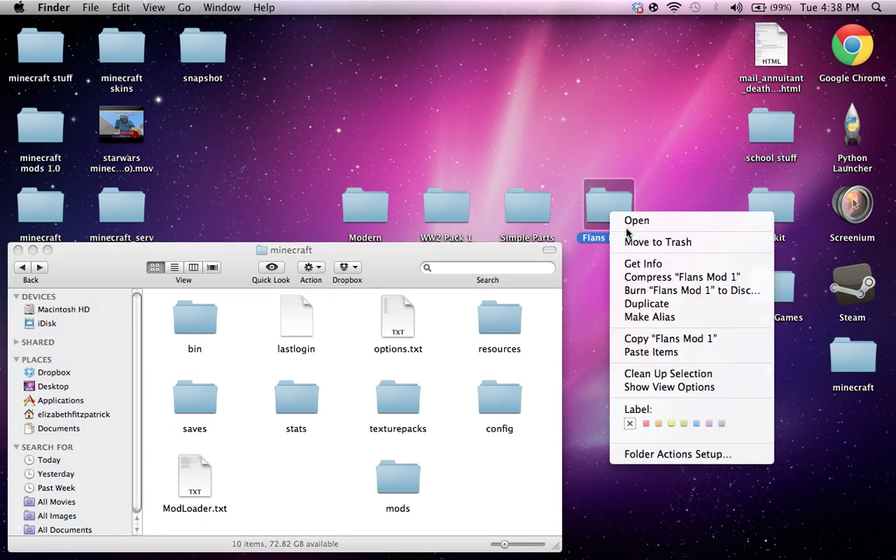
{"action": "left_click", "coordinate": [655, 278]}
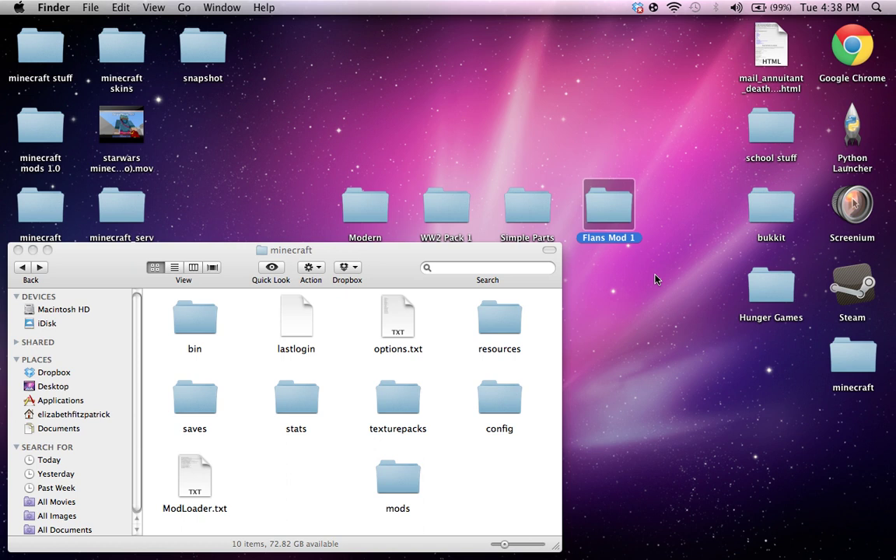
{"action": "left_click_drag", "start_coordinate": [852, 448], "coordinate": [397, 476]}
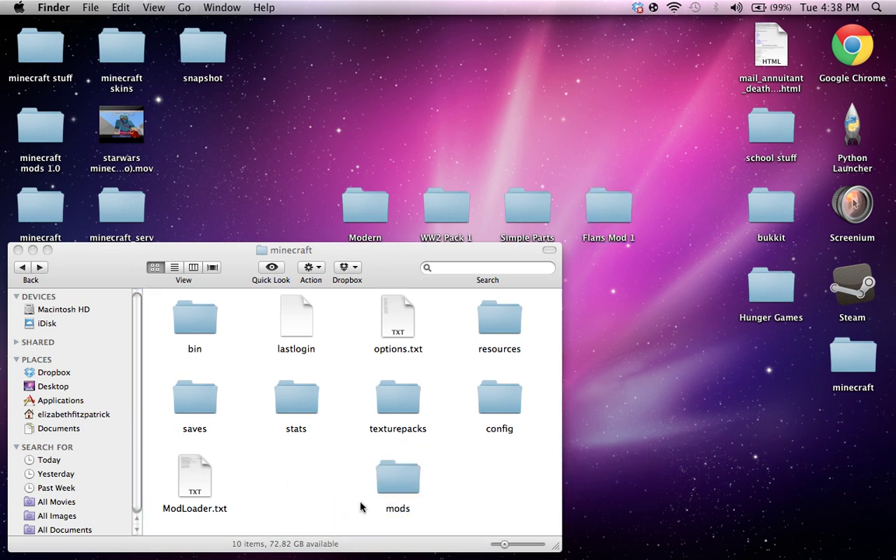
Run Minecraft again with the Flans Mod 1 archive in place, logging in with the saved account, and quit at the title screen
{"action": "left_click", "coordinate": [222, 533]}
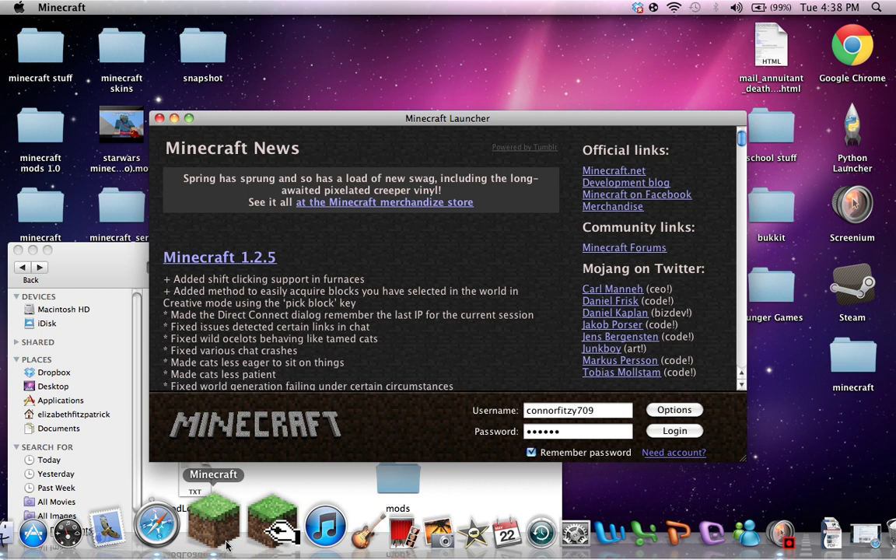
{"action": "left_click", "coordinate": [674, 433]}
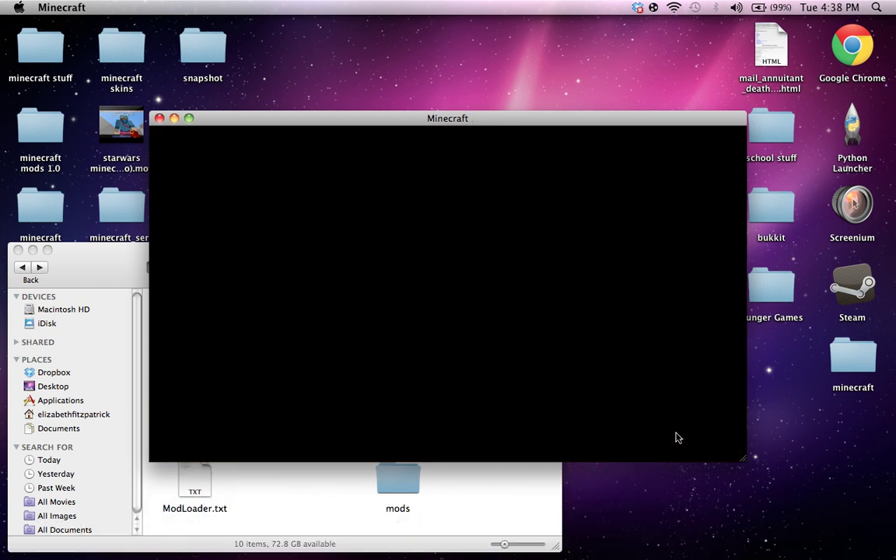
{"action": "left_click", "coordinate": [458, 496]}
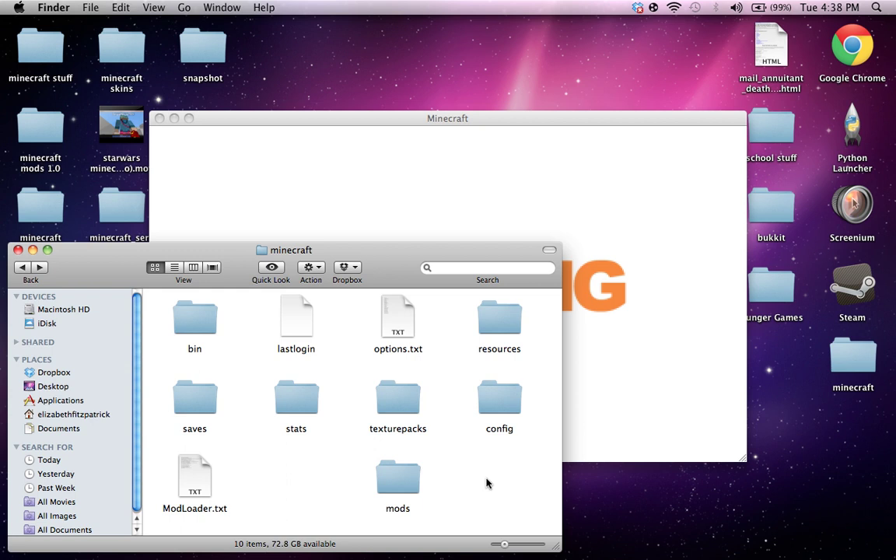
{"action": "left_click", "coordinate": [627, 422]}
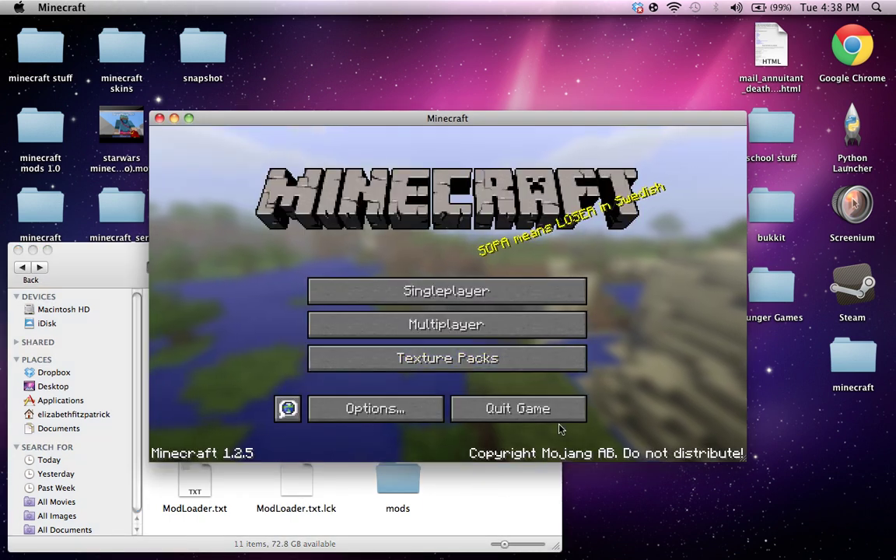
{"action": "left_click", "coordinate": [515, 415]}
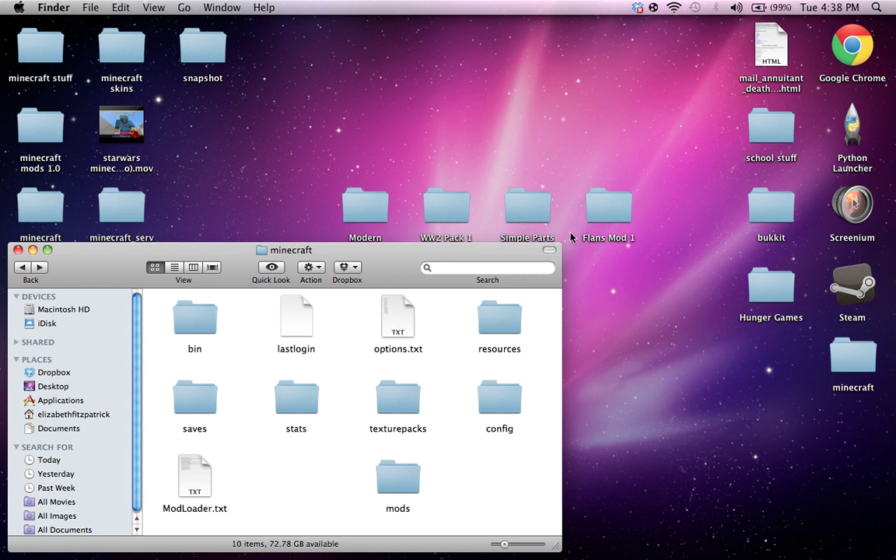
Move the uncompressed Flans Mod 1 folder into the mods folder, and run Minecraft to the title screen before quitting it
{"action": "left_click_drag", "start_coordinate": [606, 208], "coordinate": [398, 476]}
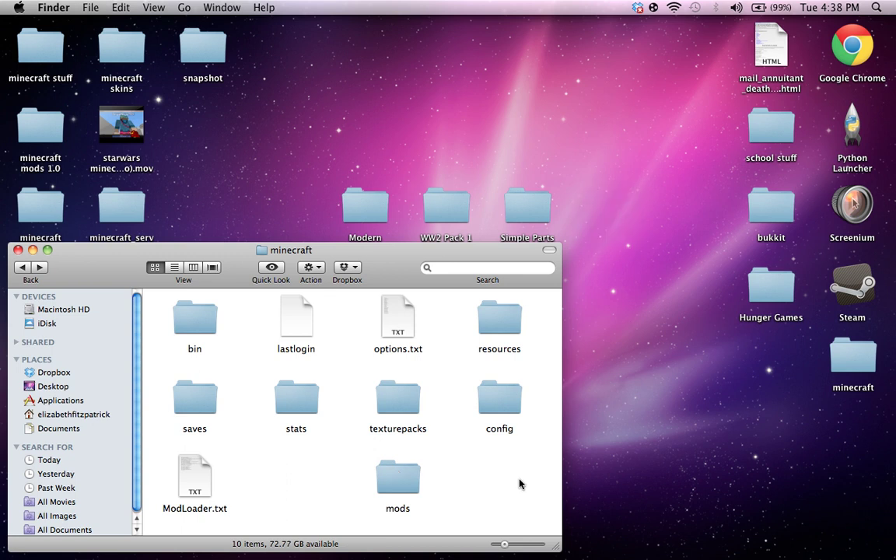
{"action": "mouse_move", "coordinate": [249, 502]}
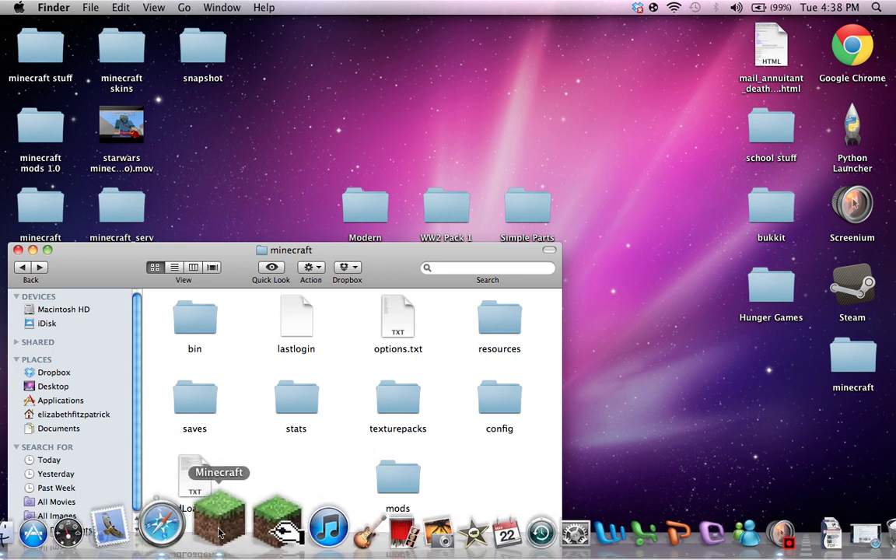
{"action": "left_click", "coordinate": [219, 527]}
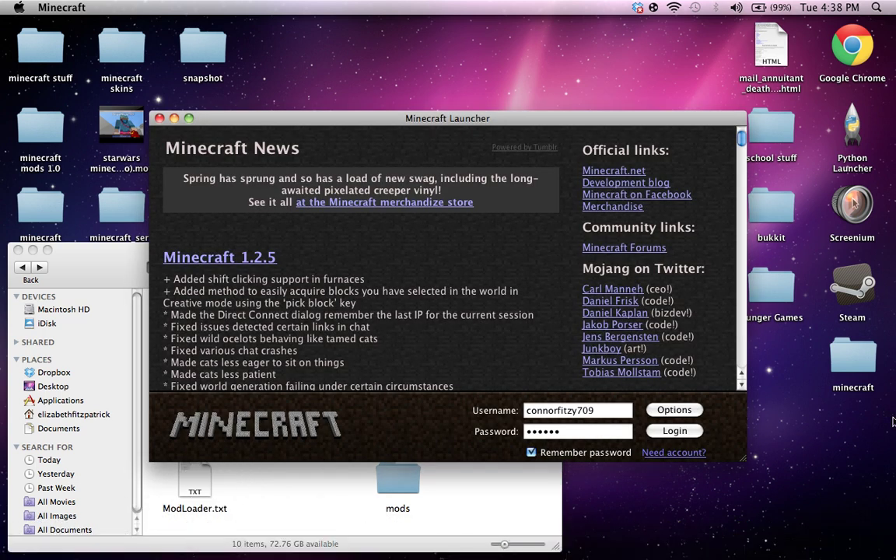
{"action": "key", "text": "Return"}
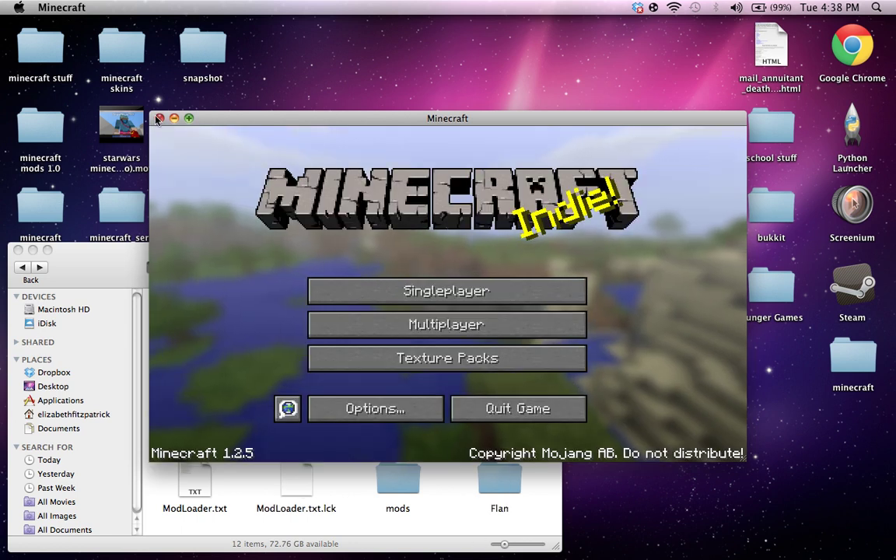
{"action": "key", "text": "super+q"}
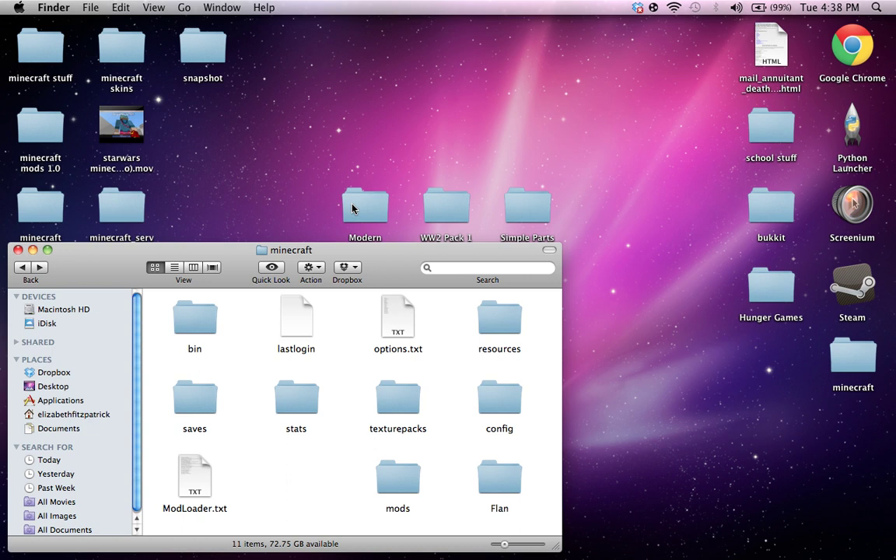
Open the Modern, WW2 and Simple Parts pack folders, close the first two, and move Simple Parts Pack into the Flan folder
{"action": "left_click_drag", "start_coordinate": [297, 177], "coordinate": [502, 181]}
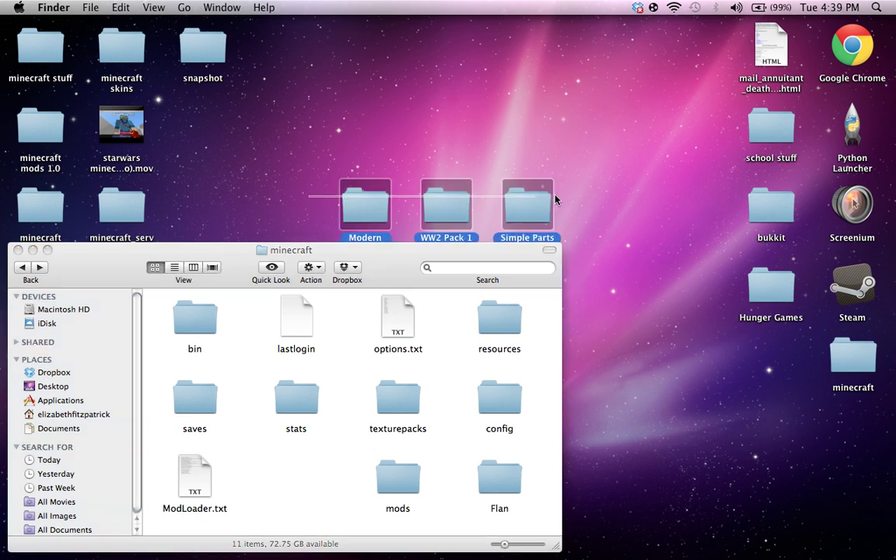
{"action": "double_click", "coordinate": [543, 201]}
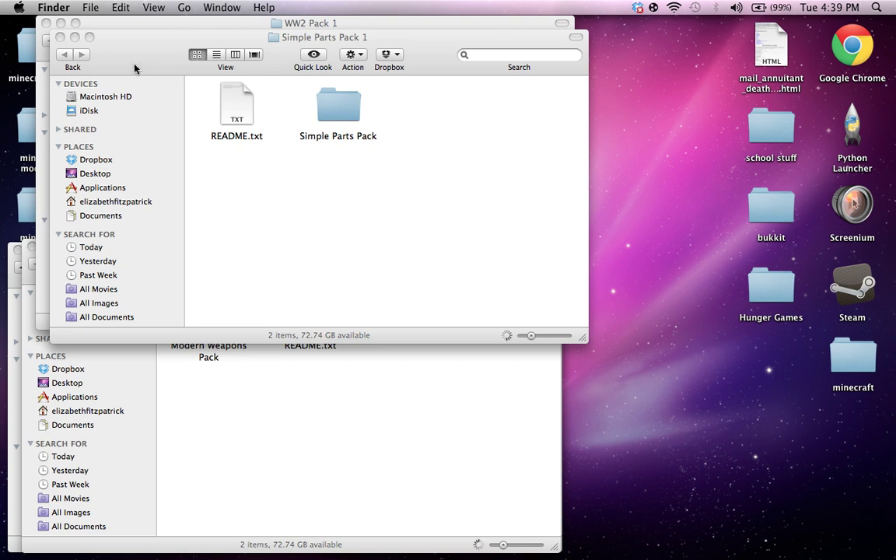
{"action": "left_click", "coordinate": [60, 22]}
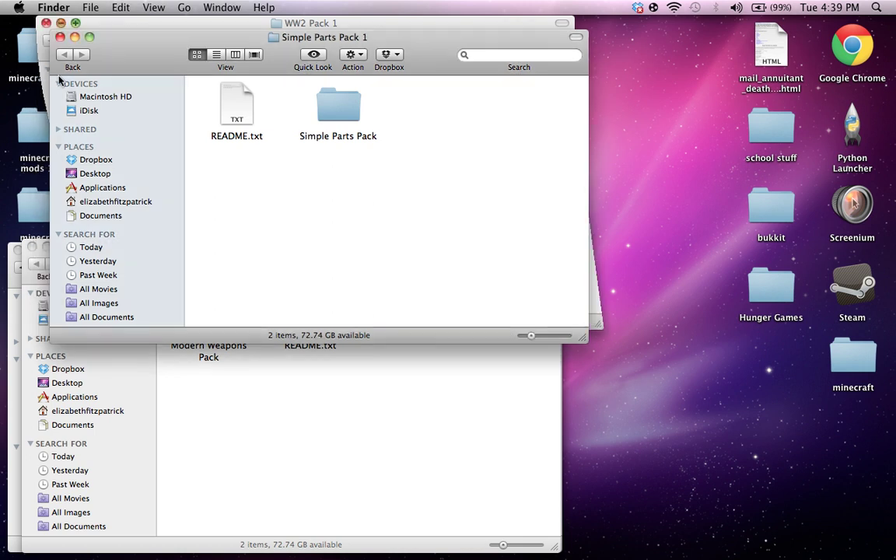
{"action": "left_click", "coordinate": [46, 246]}
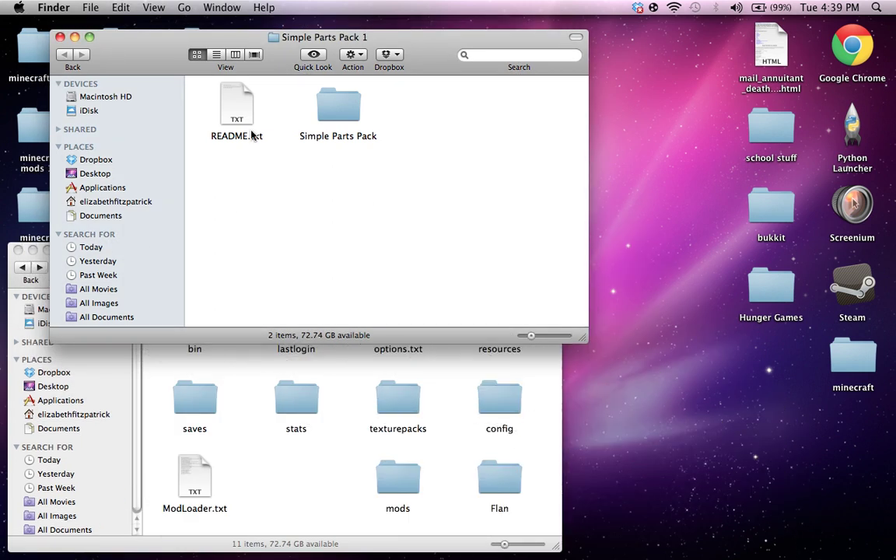
{"action": "left_click_drag", "start_coordinate": [124, 32], "coordinate": [412, 6]}
{"action": "left_click_drag", "start_coordinate": [626, 92], "coordinate": [490, 476]}
Switch to Safari and look through the content packs and their download links on the Flan's Mod forum page, then close the page
{"action": "mouse_move", "coordinate": [594, 537]}
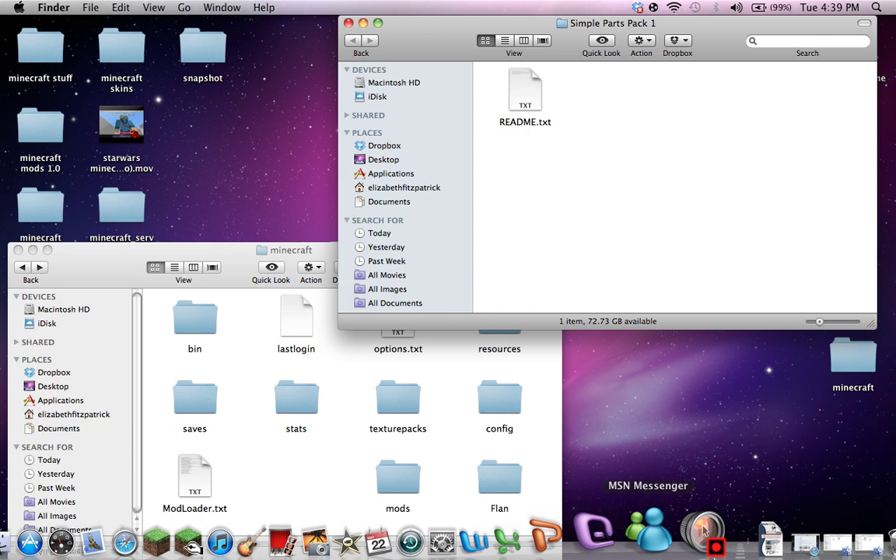
{"action": "left_click", "coordinate": [762, 543]}
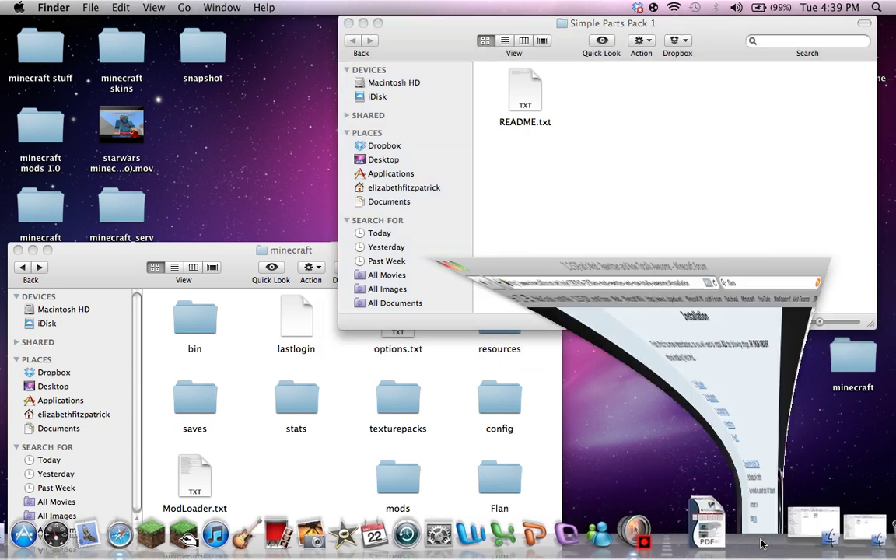
{"action": "scroll", "coordinate": [329, 247], "scroll_direction": "down", "scroll_amount": 20}
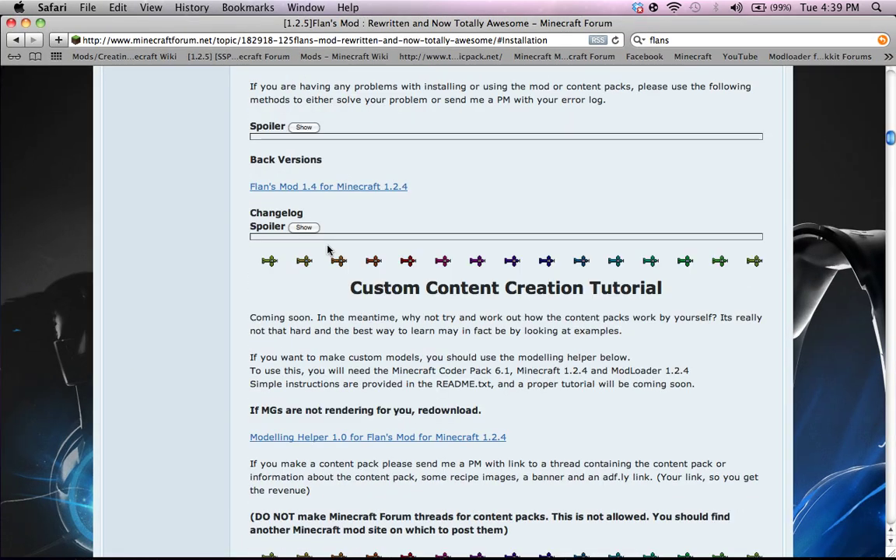
{"action": "scroll", "coordinate": [373, 251], "scroll_direction": "up", "scroll_amount": 5}
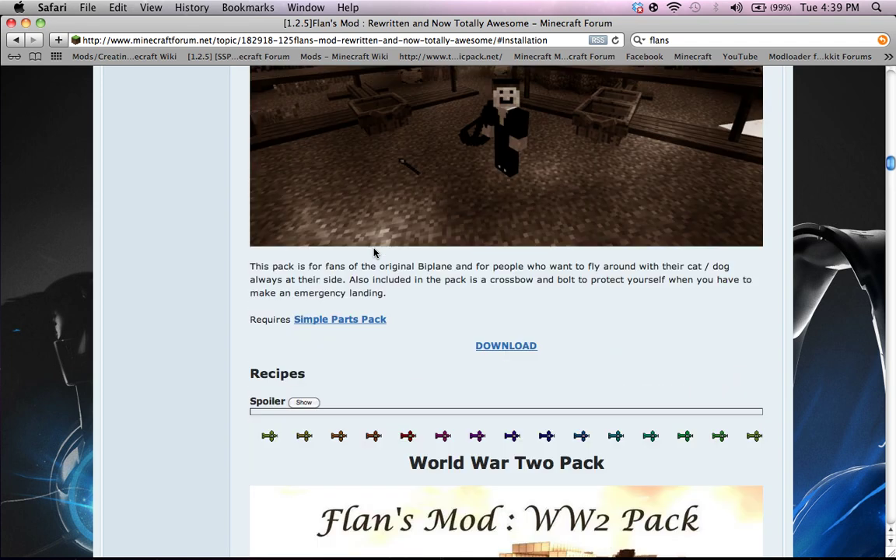
{"action": "scroll", "coordinate": [391, 240], "scroll_direction": "down", "scroll_amount": 4}
{"action": "scroll", "coordinate": [392, 240], "scroll_direction": "up", "scroll_amount": 15}
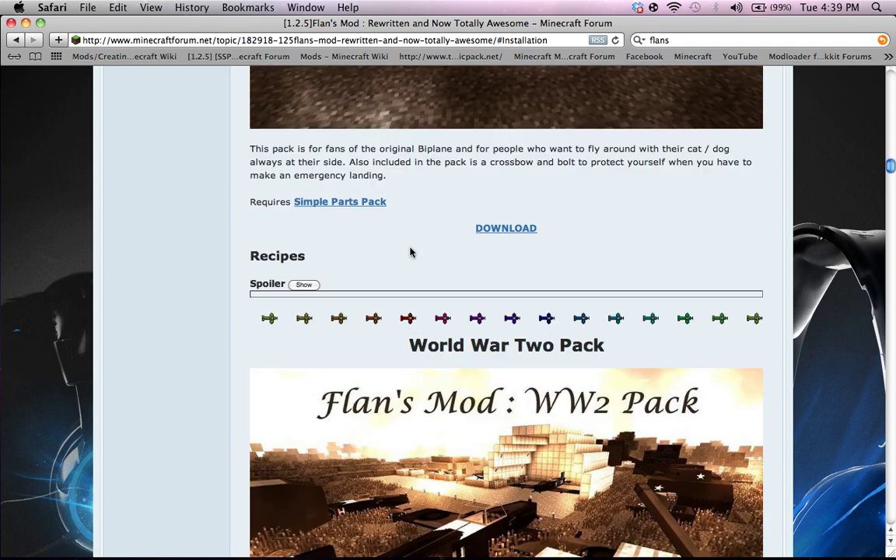
{"action": "scroll", "coordinate": [477, 441], "scroll_direction": "down", "scroll_amount": 4}
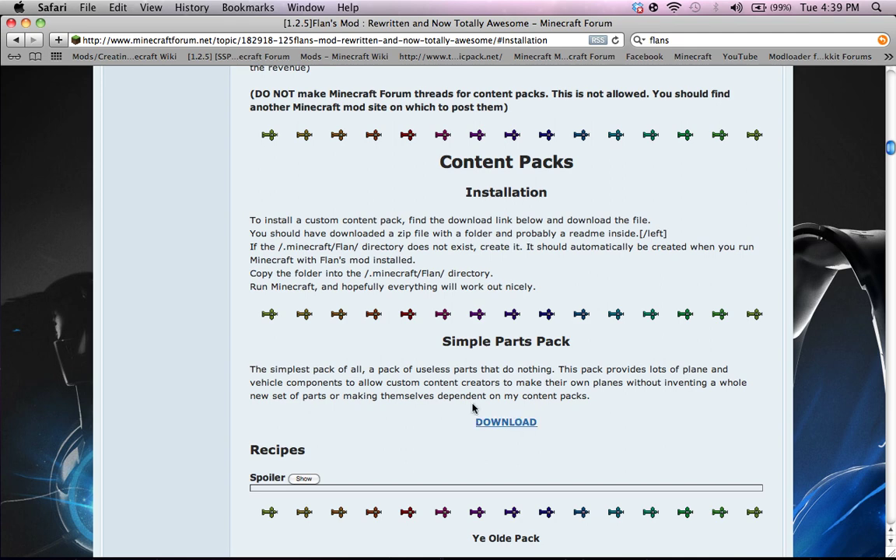
{"action": "scroll", "coordinate": [512, 400], "scroll_direction": "down", "scroll_amount": 5}
{"action": "scroll", "coordinate": [512, 400], "scroll_direction": "down", "scroll_amount": 15}
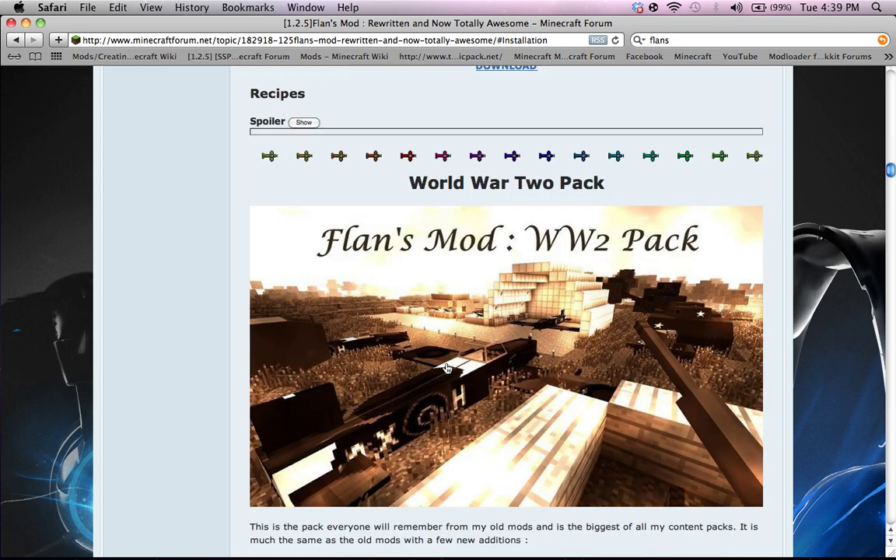
{"action": "scroll", "coordinate": [447, 303], "scroll_direction": "up", "scroll_amount": 8}
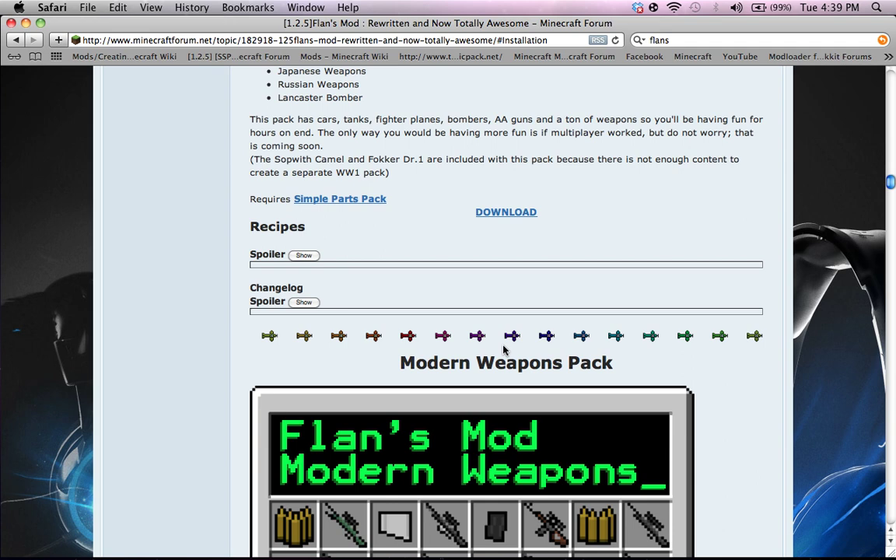
{"action": "scroll", "coordinate": [503, 350], "scroll_direction": "down", "scroll_amount": 15}
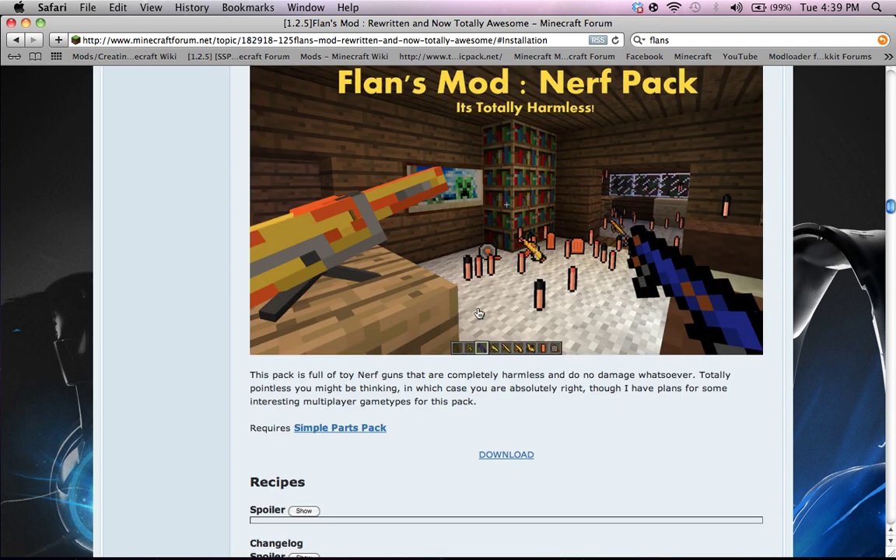
{"action": "scroll", "coordinate": [479, 312], "scroll_direction": "down", "scroll_amount": 15}
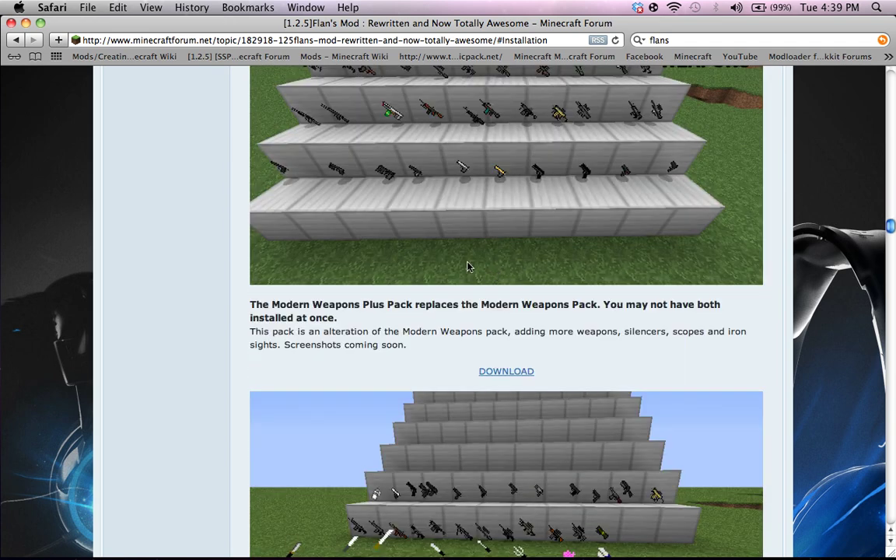
{"action": "scroll", "coordinate": [468, 267], "scroll_direction": "down", "scroll_amount": 15}
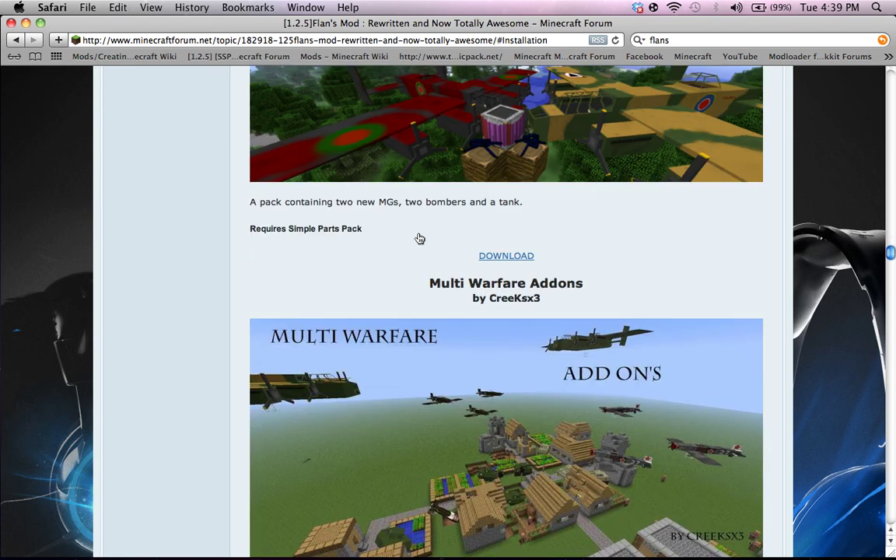
{"action": "scroll", "coordinate": [420, 239], "scroll_direction": "down", "scroll_amount": 15}
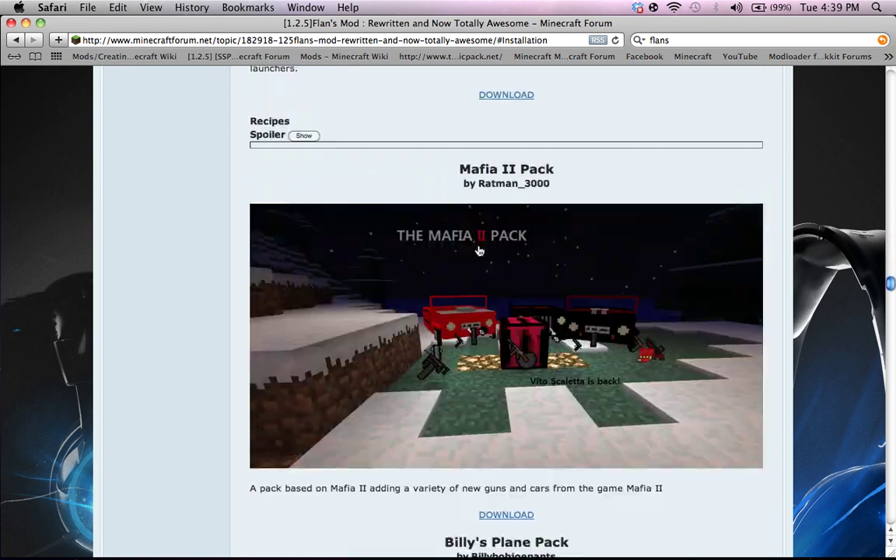
{"action": "scroll", "coordinate": [479, 251], "scroll_direction": "down", "scroll_amount": 15}
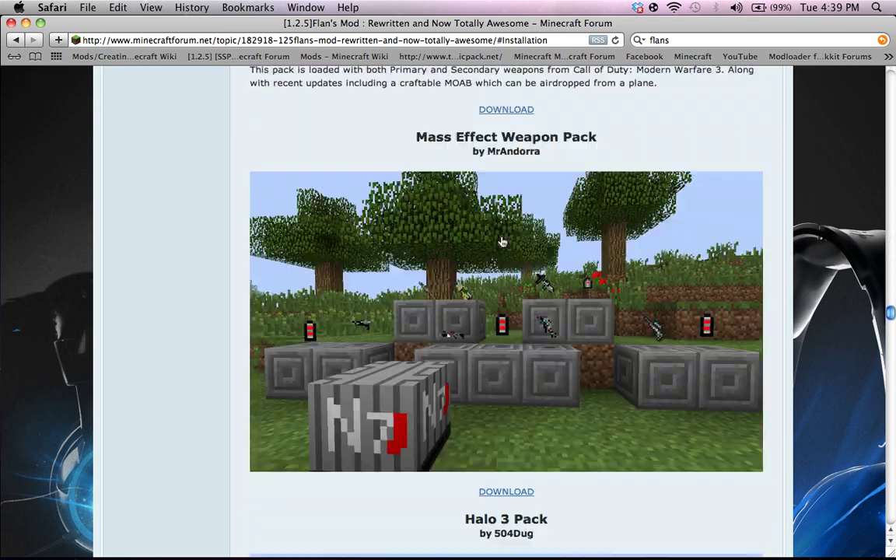
{"action": "scroll", "coordinate": [502, 242], "scroll_direction": "down", "scroll_amount": 15}
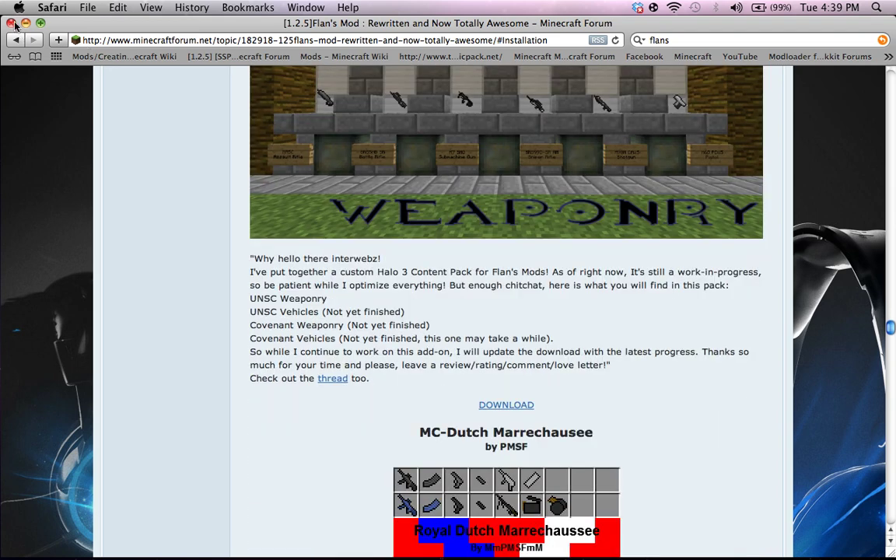
{"action": "left_click", "coordinate": [11, 24]}
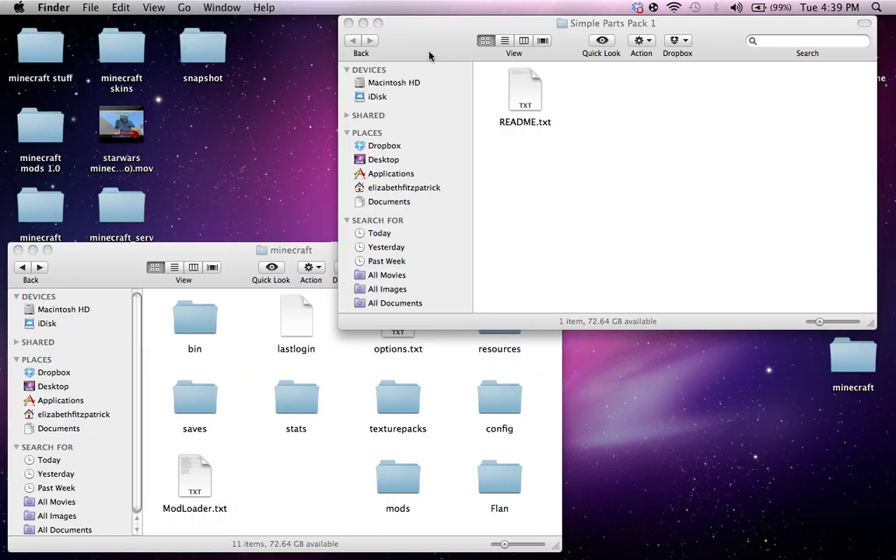
Reopen the pack folders and move WW2 Pack and Modern Weapons Pack into the Flan folder
{"action": "left_click", "coordinate": [348, 23]}
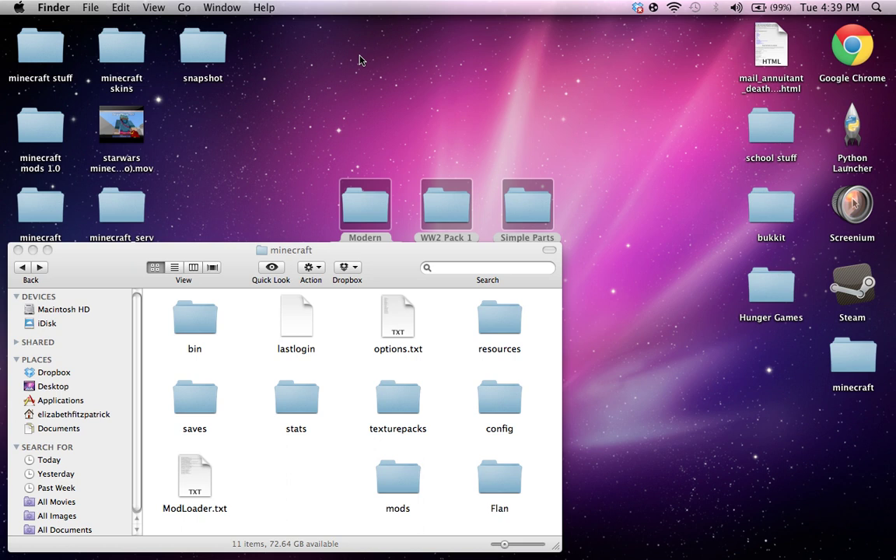
{"action": "double_click", "coordinate": [452, 208]}
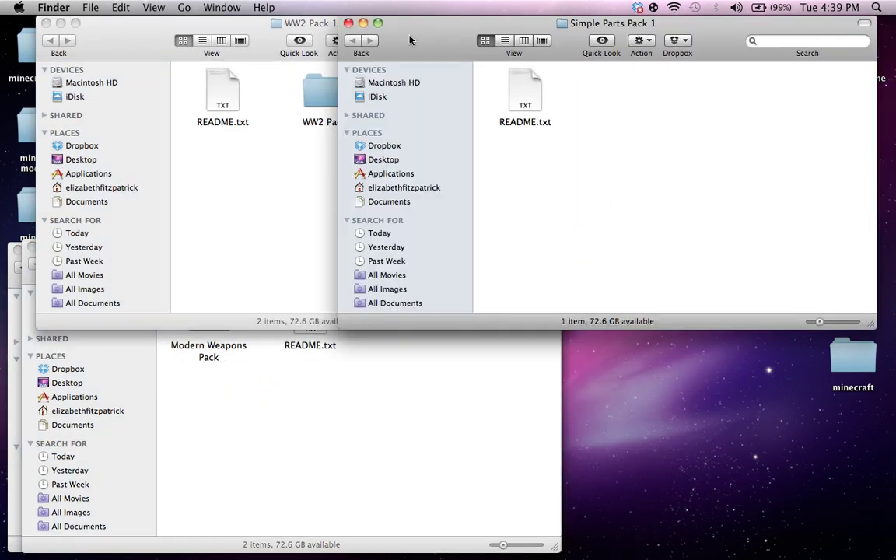
{"action": "left_click", "coordinate": [348, 23]}
{"action": "left_click_drag", "start_coordinate": [115, 24], "coordinate": [614, 46]}
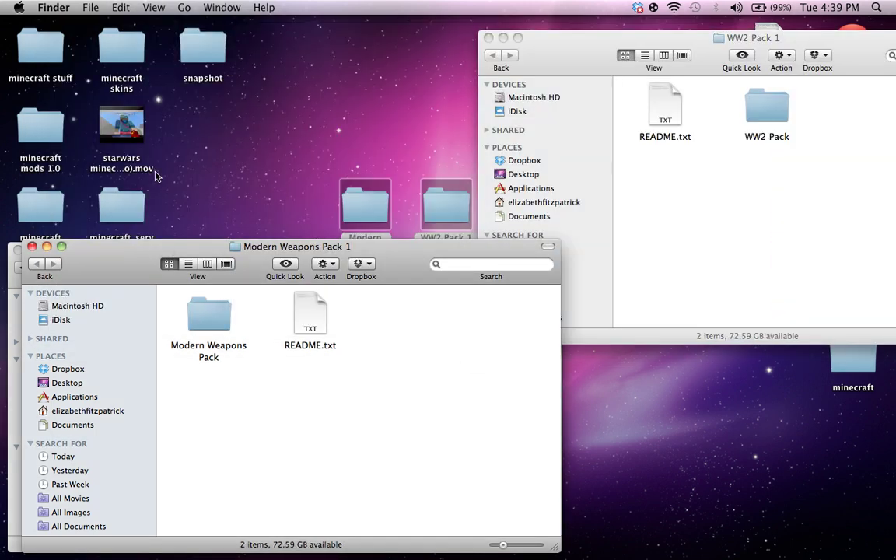
{"action": "left_click_drag", "start_coordinate": [110, 246], "coordinate": [93, 6]}
{"action": "left_click_drag", "start_coordinate": [750, 112], "coordinate": [488, 474]}
{"action": "left_click_drag", "start_coordinate": [187, 93], "coordinate": [480, 475]}
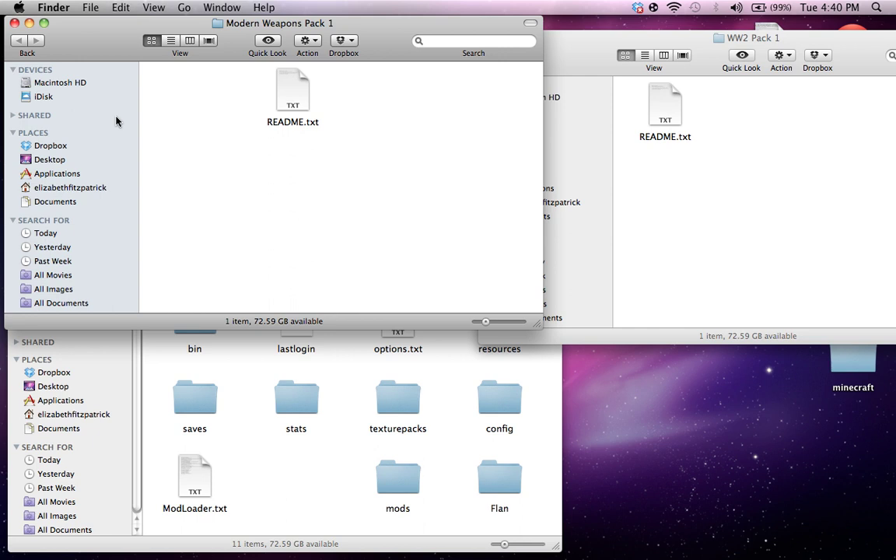
Close both remaining pack windows and move the three leftover pack folders on the desktop to the Trash
{"action": "left_click", "coordinate": [14, 23]}
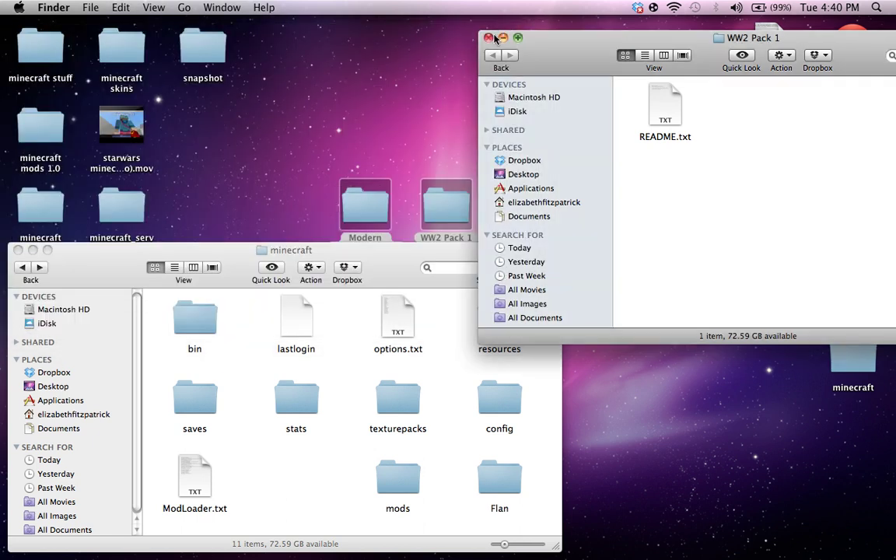
{"action": "left_click", "coordinate": [490, 38]}
{"action": "right_click", "coordinate": [446, 201]}
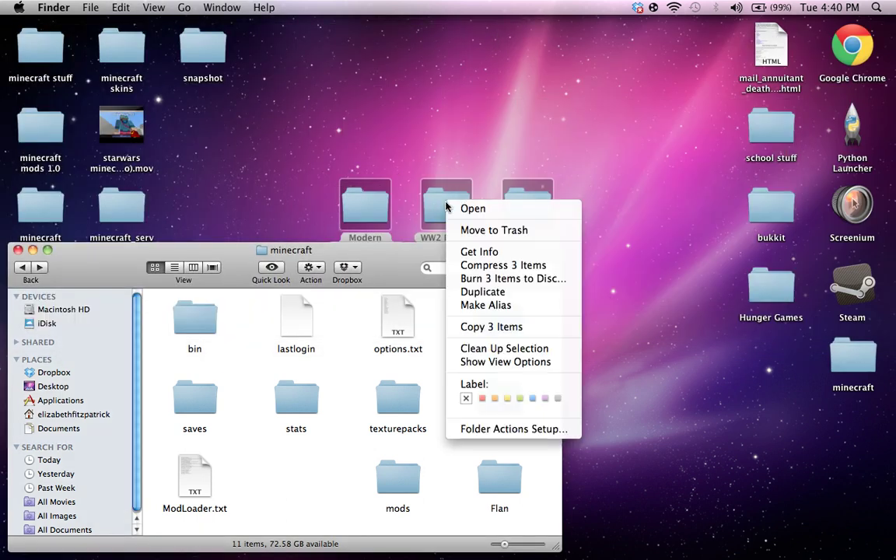
{"action": "left_click", "coordinate": [498, 230]}
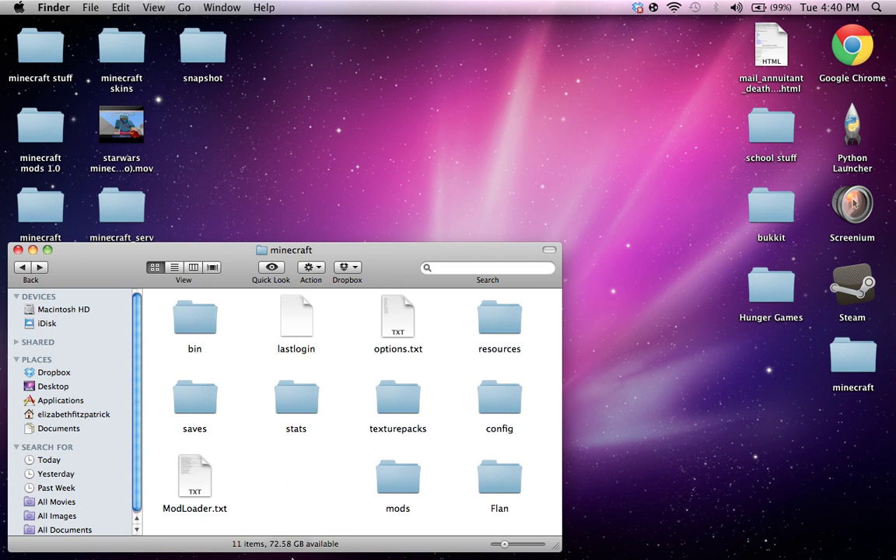
Run Minecraft, log in with the saved account, and open the singleplayer world selection
{"action": "left_click", "coordinate": [218, 549]}
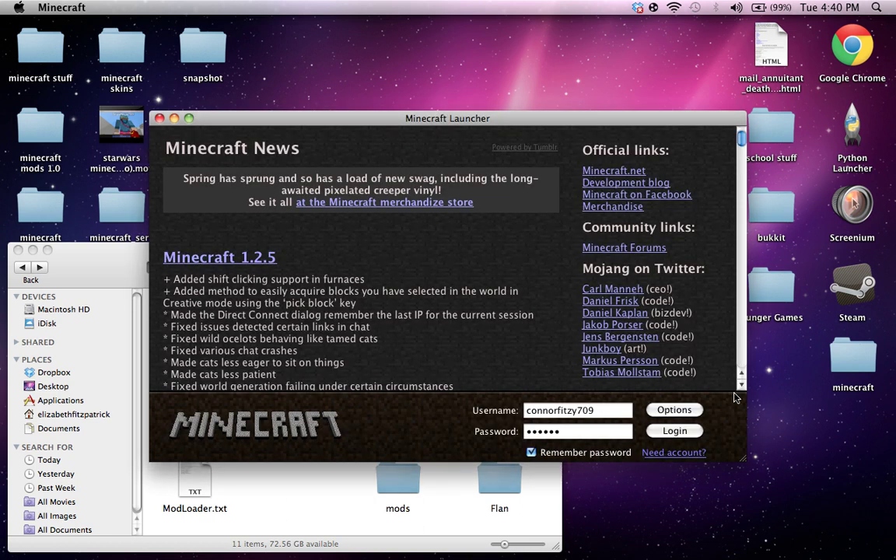
{"action": "left_click", "coordinate": [690, 432]}
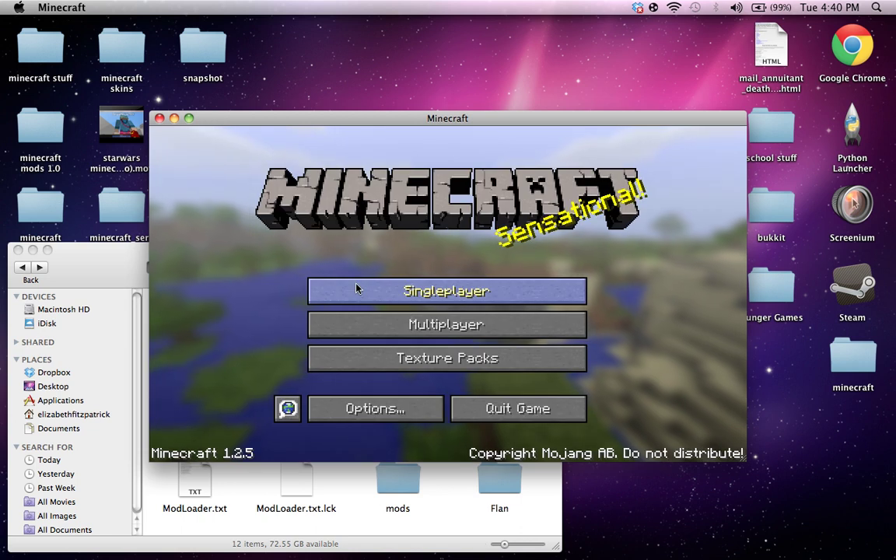
{"action": "left_click", "coordinate": [355, 287]}
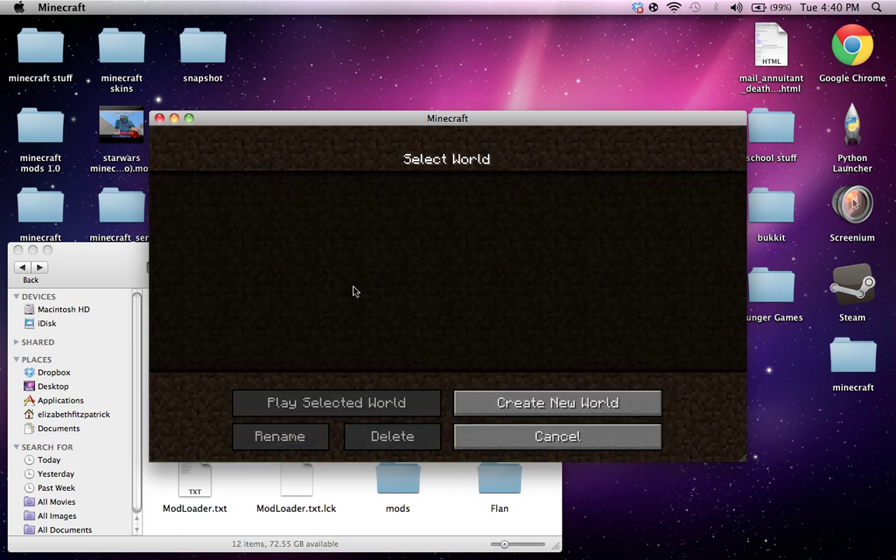
Create a new world named New World in Creative game mode
{"action": "left_click", "coordinate": [486, 399]}
{"action": "left_click", "coordinate": [448, 287]}
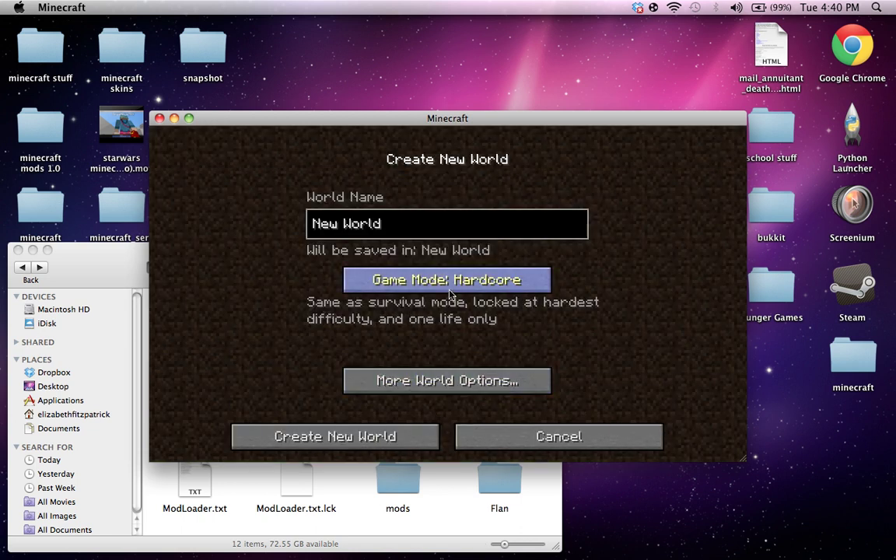
{"action": "left_click", "coordinate": [448, 287]}
{"action": "left_click", "coordinate": [370, 440]}
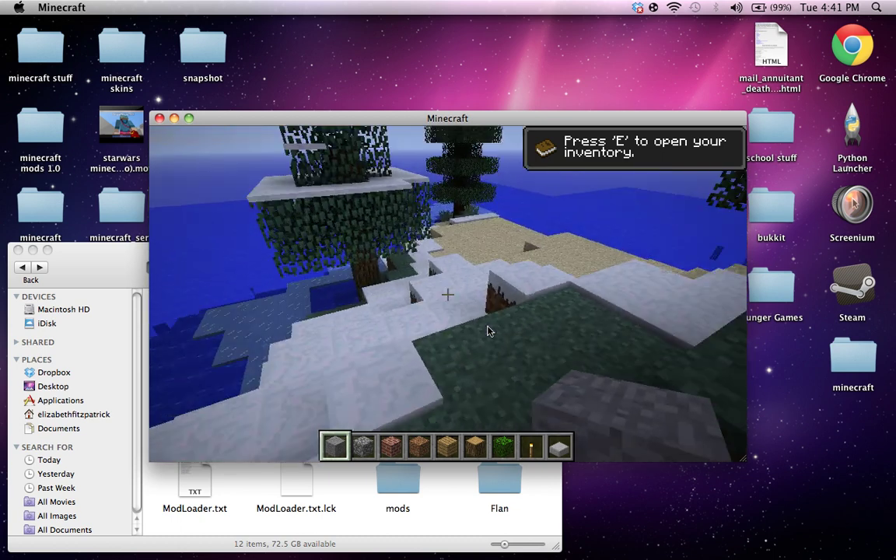
Browse the creative inventory to the mod weapons and put a launcher and its rocket into the fifth and sixth hotbar slots
{"action": "key", "text": "e"}
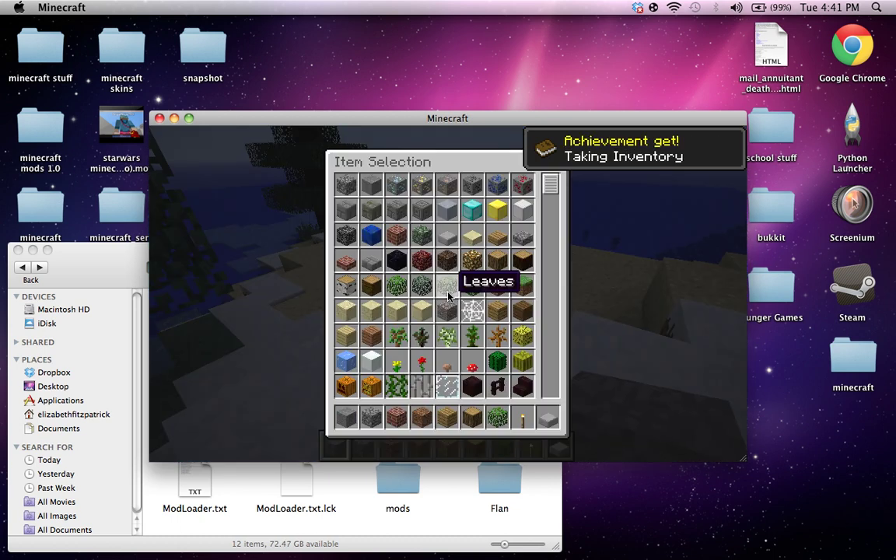
{"action": "scroll", "coordinate": [448, 293], "scroll_direction": "down", "scroll_amount": 6}
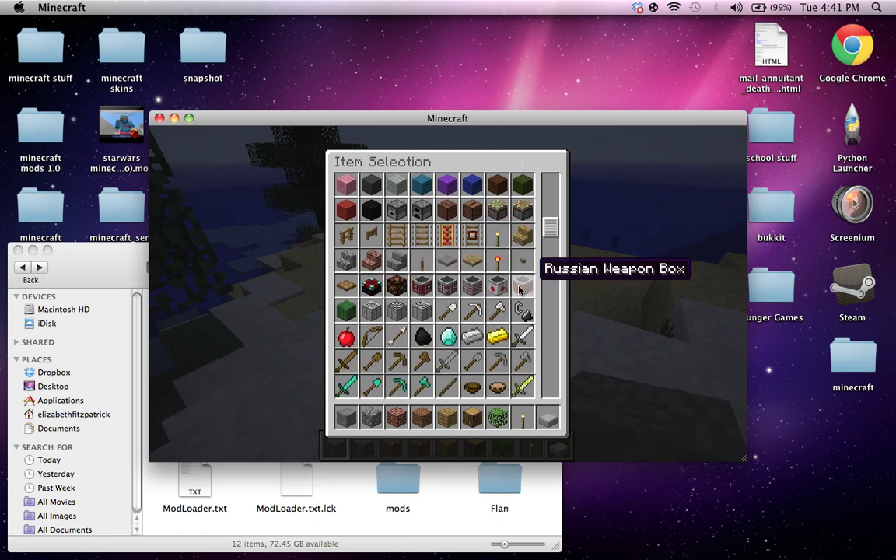
{"action": "scroll", "coordinate": [389, 280], "scroll_direction": "down", "scroll_amount": 1}
{"action": "scroll", "coordinate": [339, 285], "scroll_direction": "down", "scroll_amount": 11}
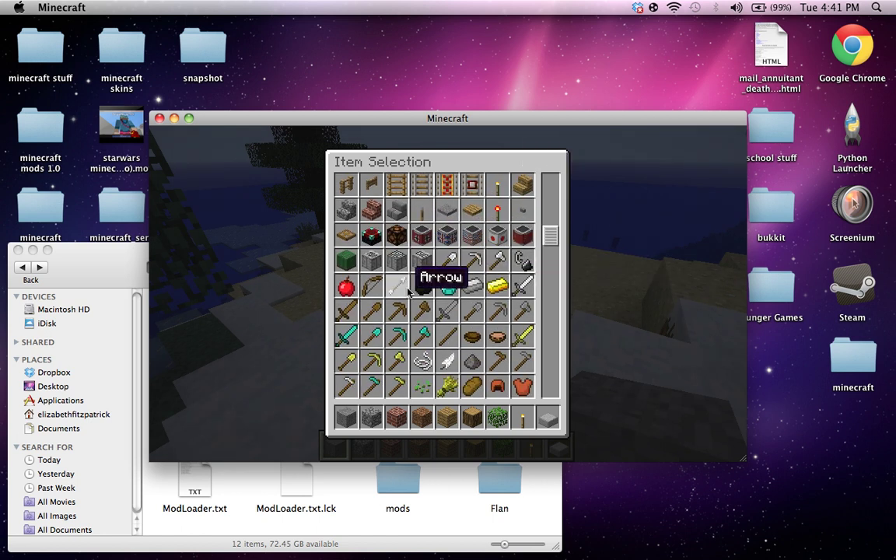
{"action": "scroll", "coordinate": [430, 311], "scroll_direction": "down", "scroll_amount": 12}
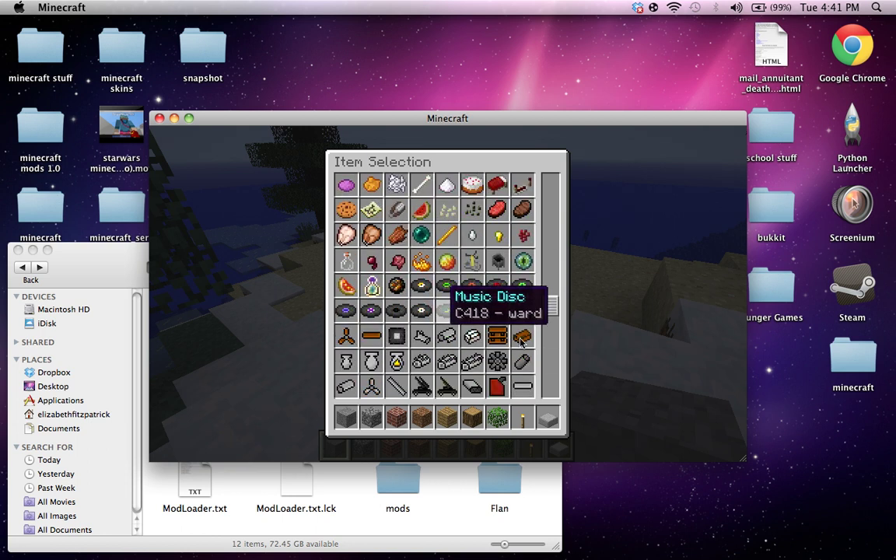
{"action": "scroll", "coordinate": [431, 284], "scroll_direction": "down", "scroll_amount": 7}
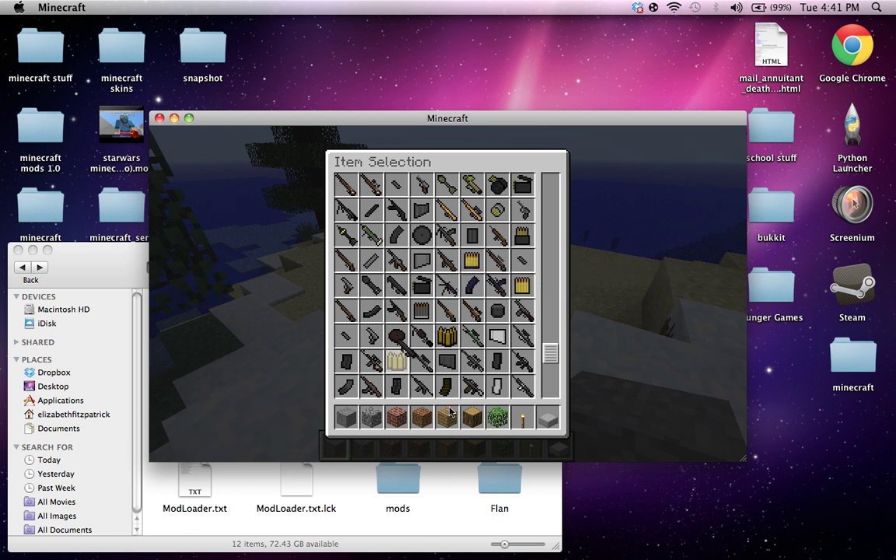
{"action": "left_click", "coordinate": [396, 360]}
{"action": "left_click", "coordinate": [396, 360]}
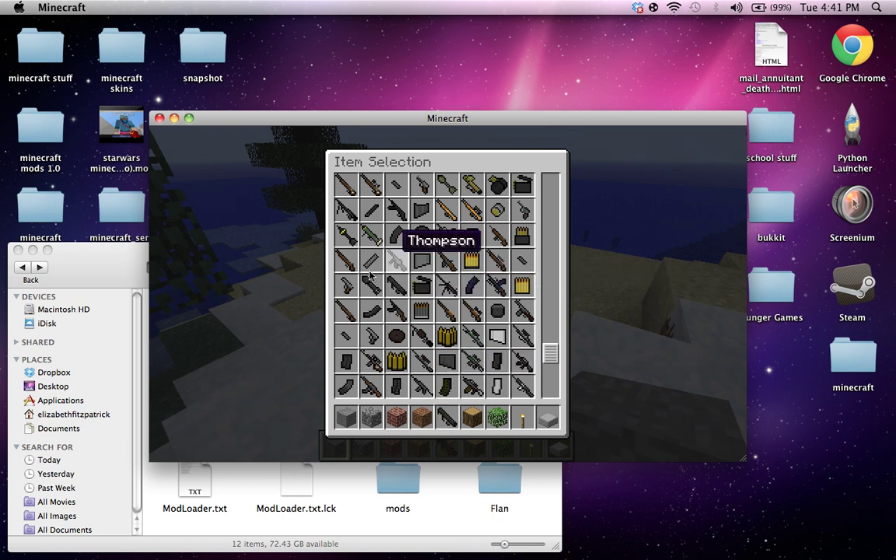
{"action": "left_click", "coordinate": [364, 289]}
{"action": "left_click", "coordinate": [472, 418]}
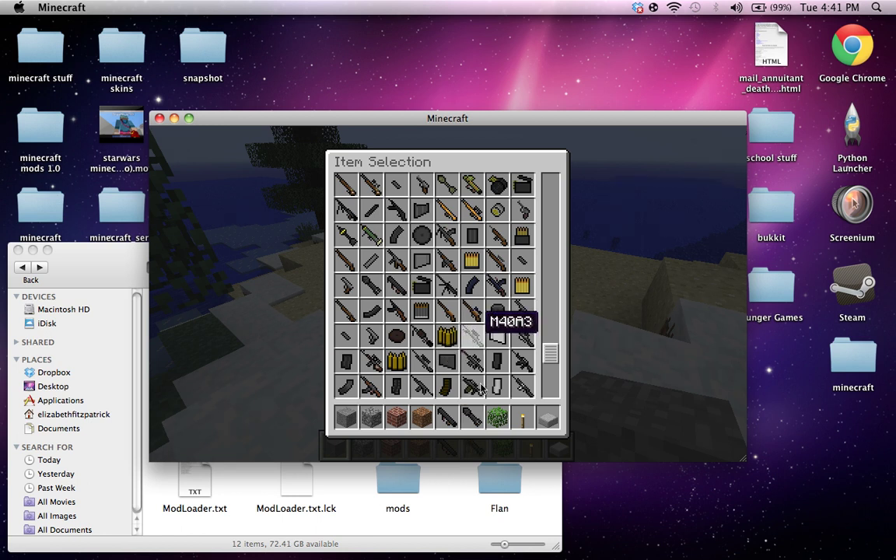
Return from the inventory to the world and fire the launcher at the sandy ground
{"action": "key", "text": "e"}
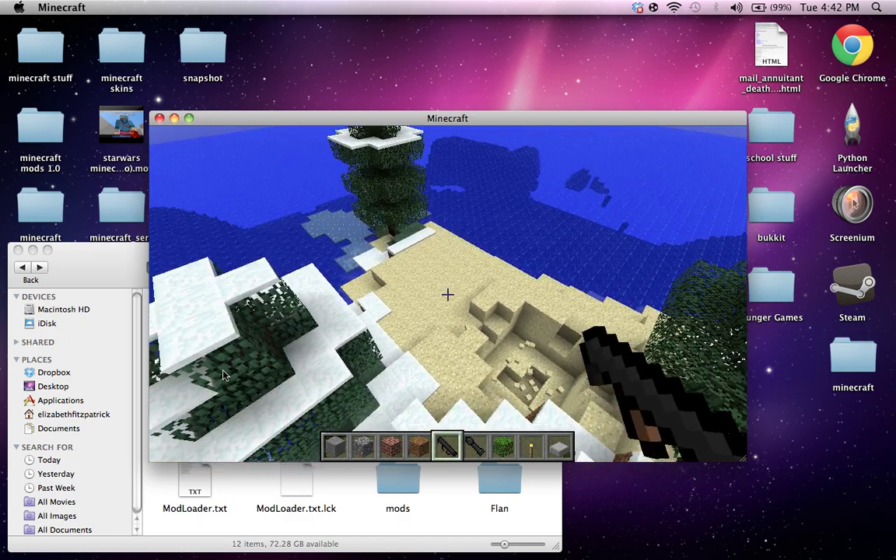
{"action": "right_click", "coordinate": [223, 376]}
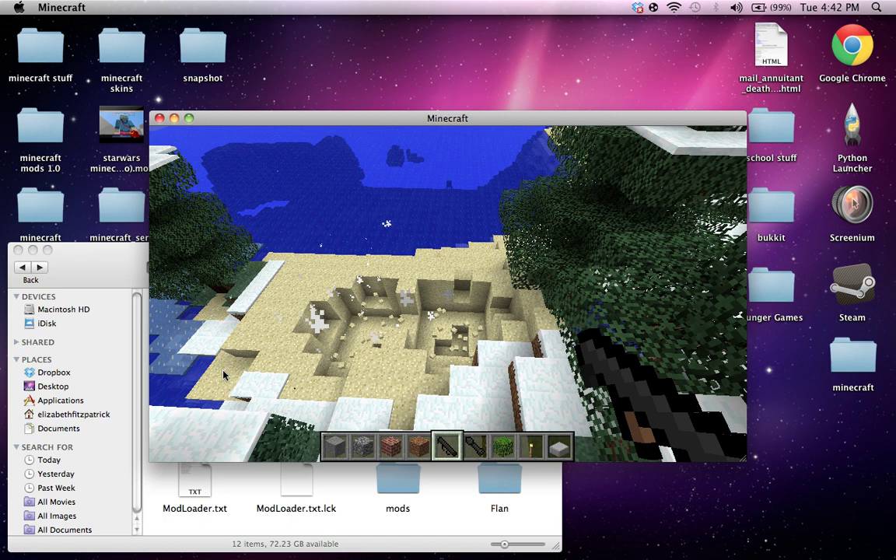